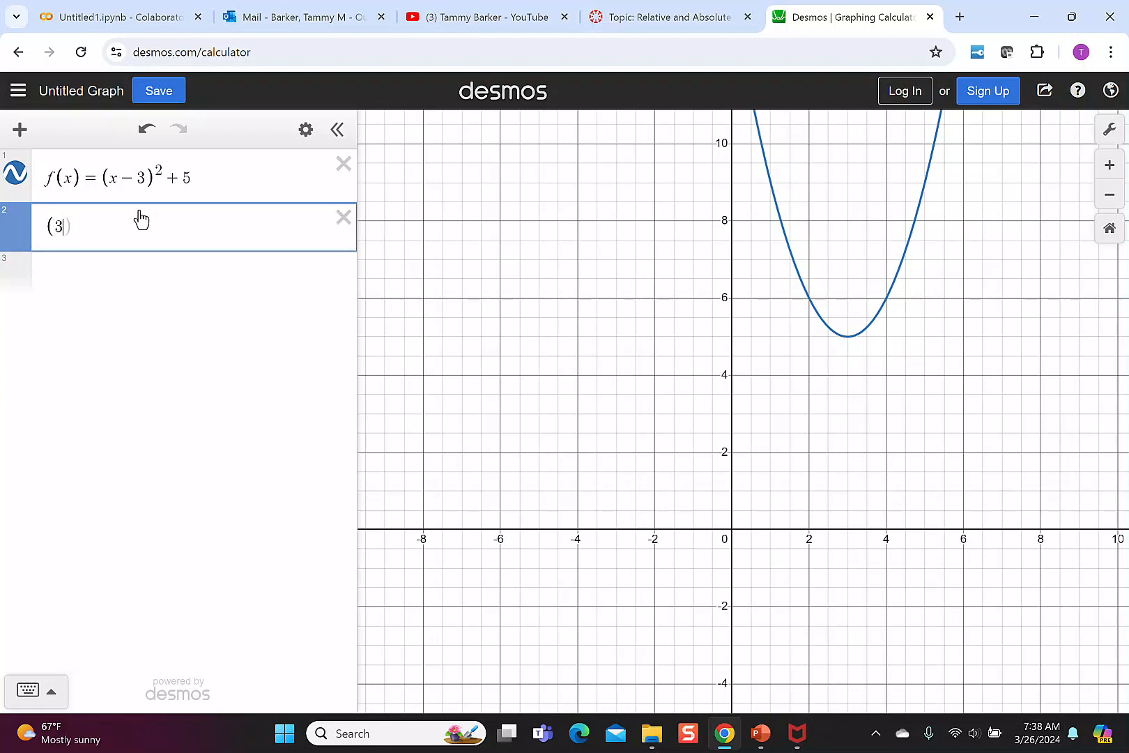
Complete the second expression as the point (3,5) and turn on its label
{"action": "type", "text": ")"}
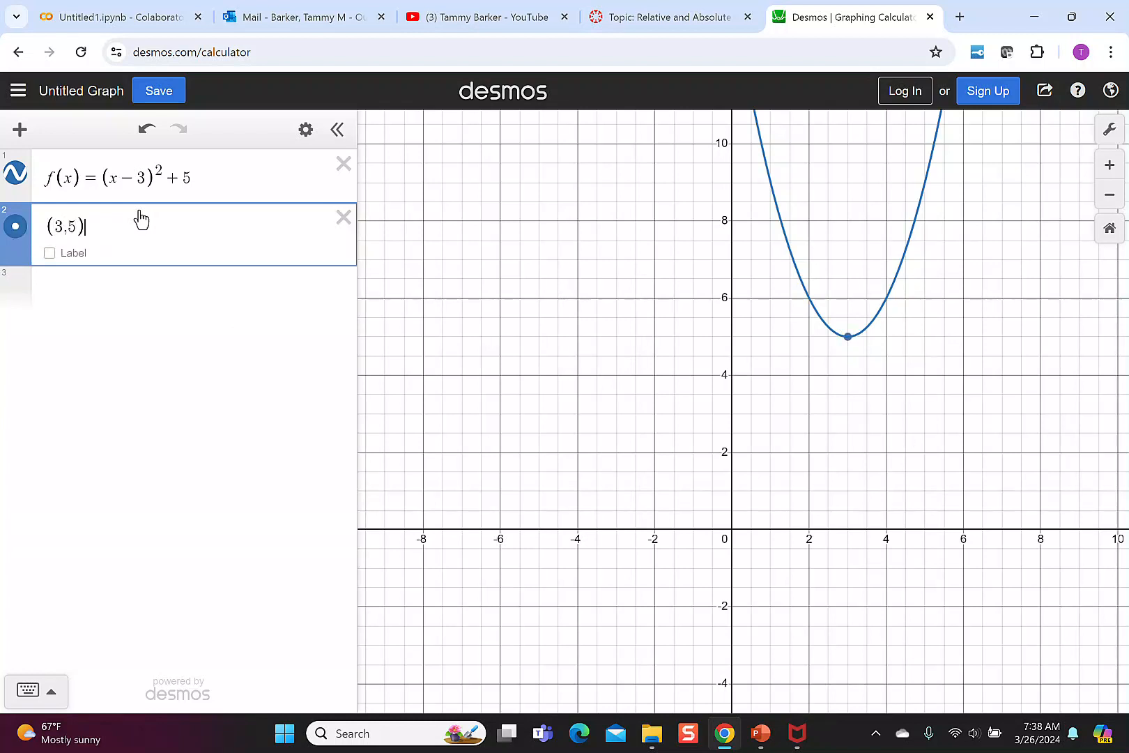
{"action": "left_click", "coordinate": [47, 254]}
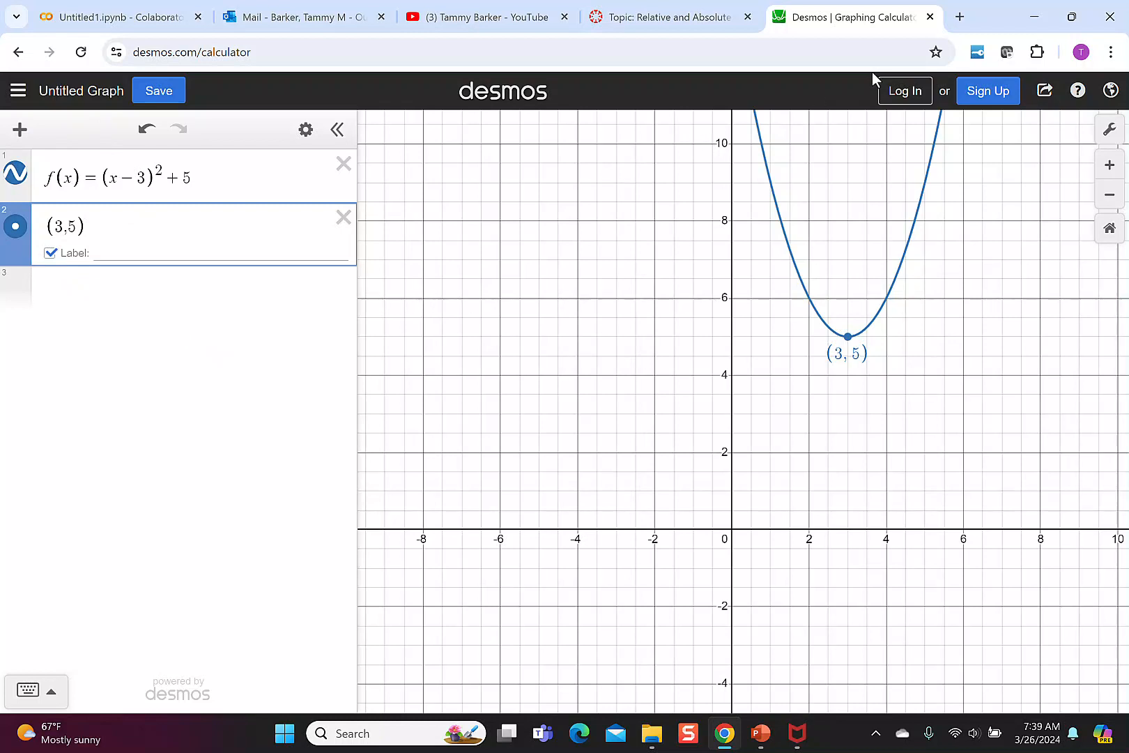
Review the image export options for the graph and leave them without downloading
{"action": "left_click", "coordinate": [1045, 93]}
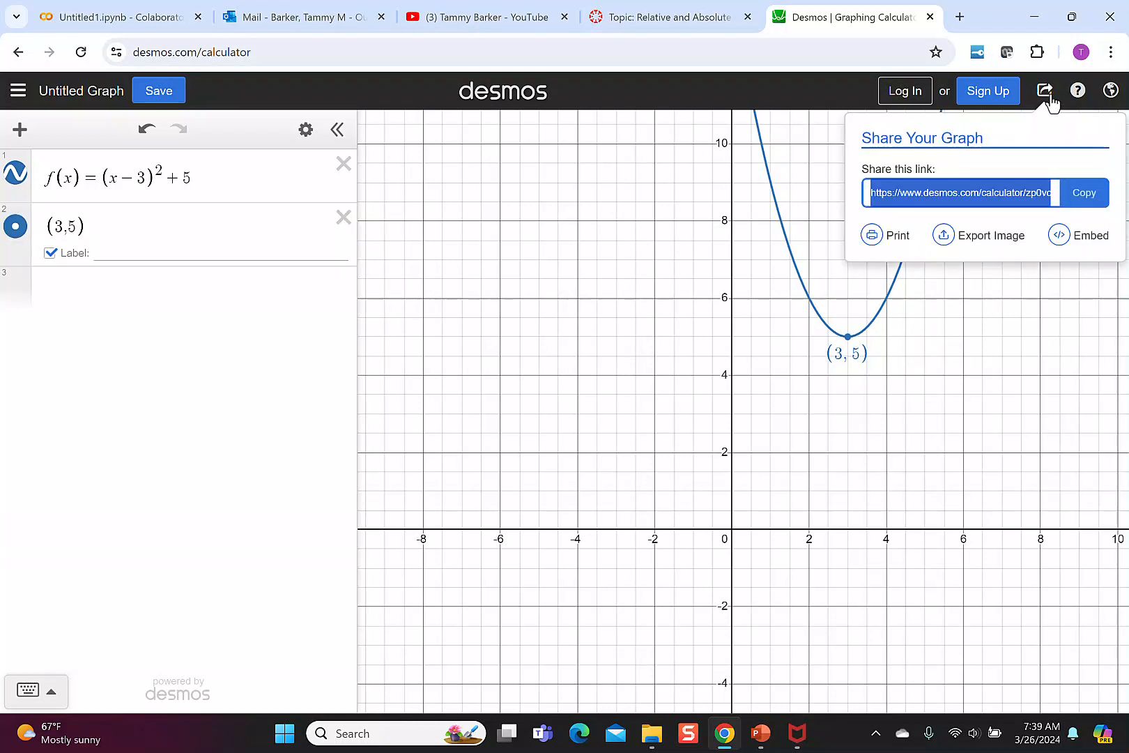
{"action": "left_click", "coordinate": [991, 235]}
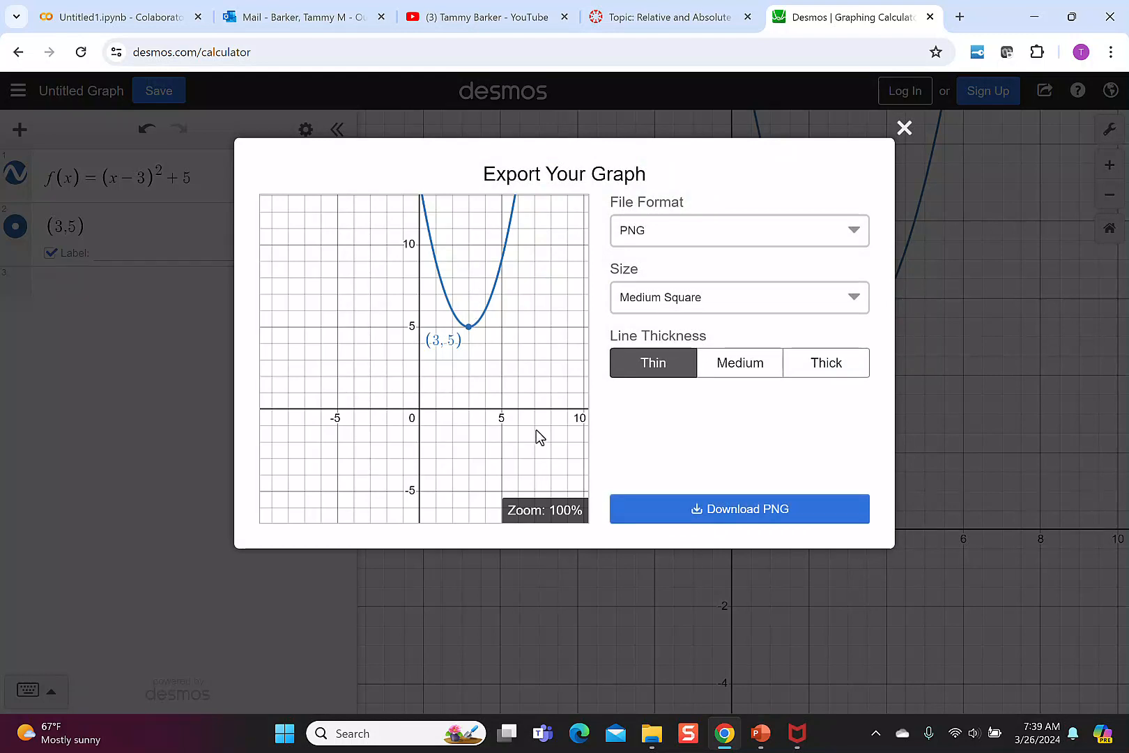
{"action": "left_click", "coordinate": [905, 128]}
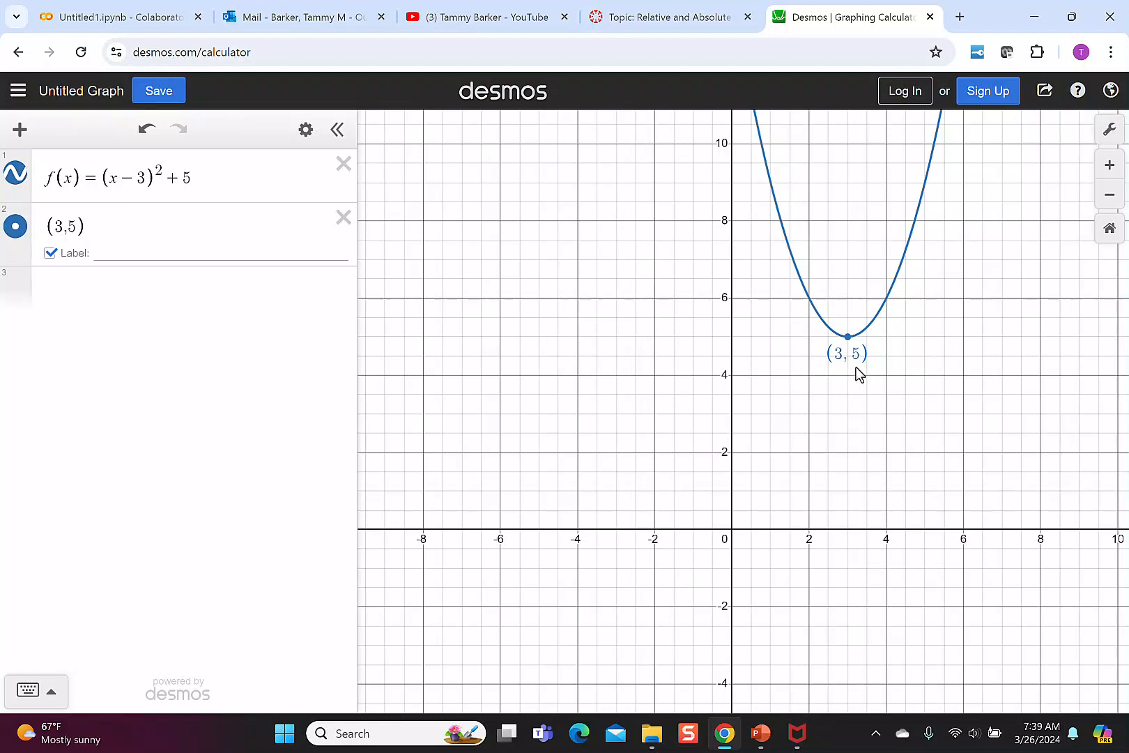
Generate the graph's iframe embed code from its sharing options and copy it
{"action": "left_click", "coordinate": [1044, 93]}
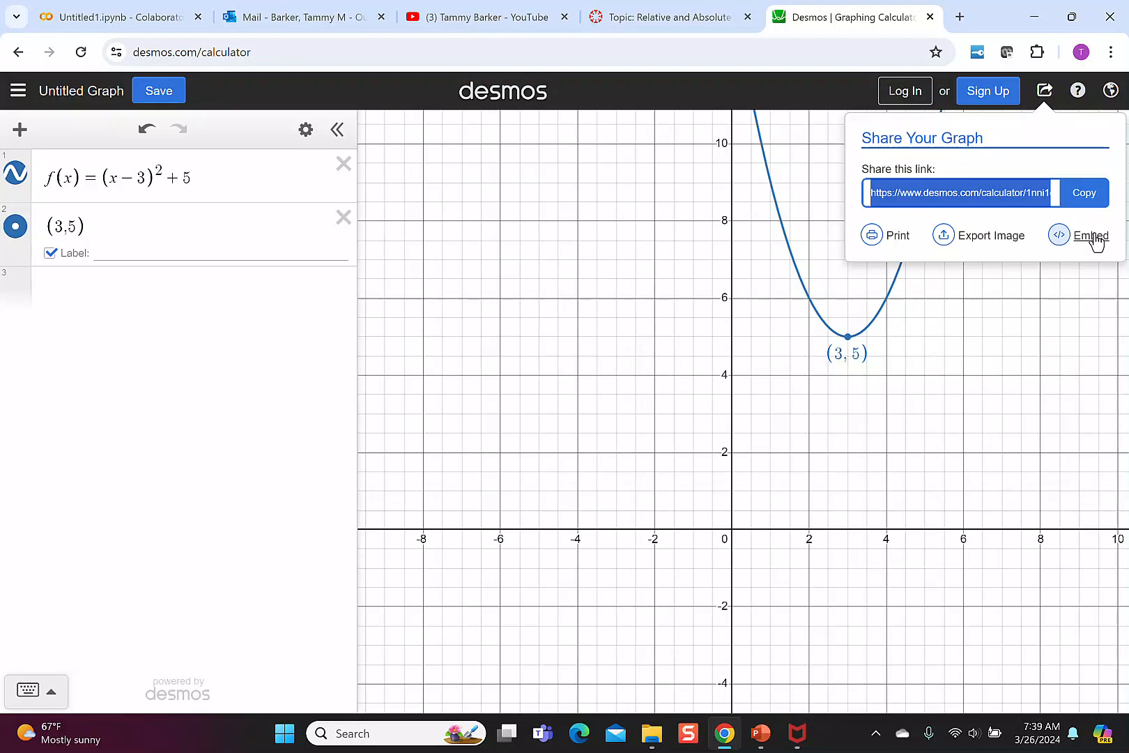
{"action": "left_click", "coordinate": [1096, 240]}
{"action": "key", "text": "ctrl+c"}
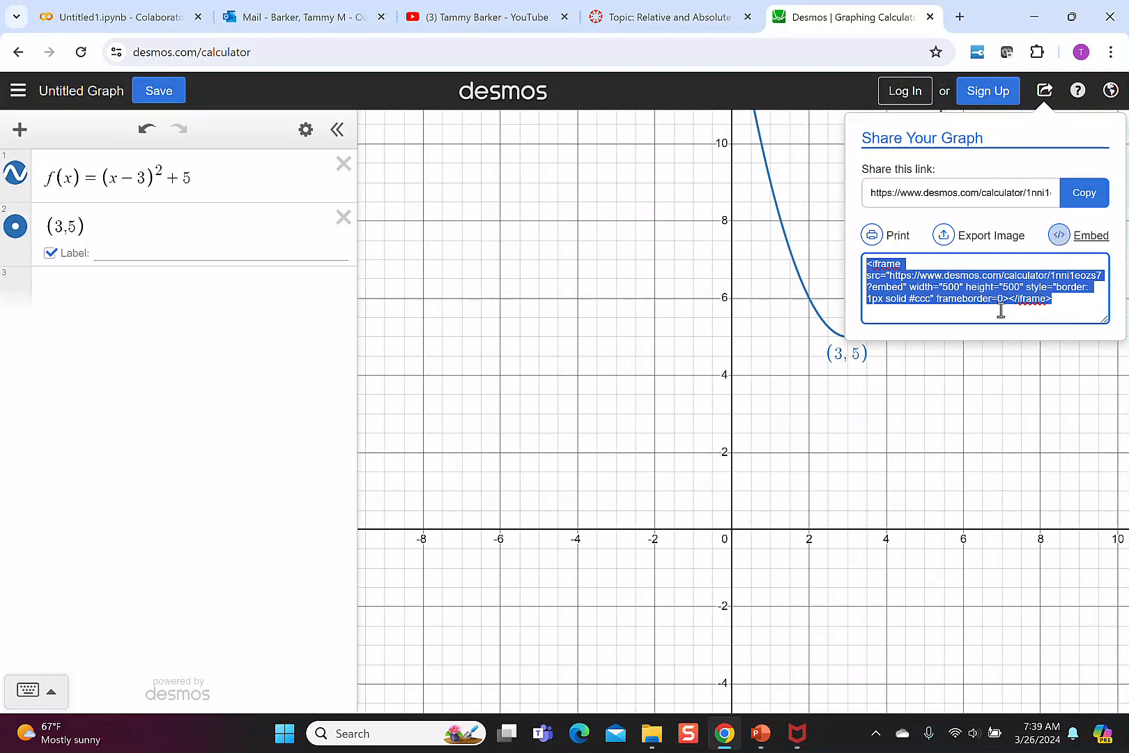
{"action": "right_click", "coordinate": [899, 280]}
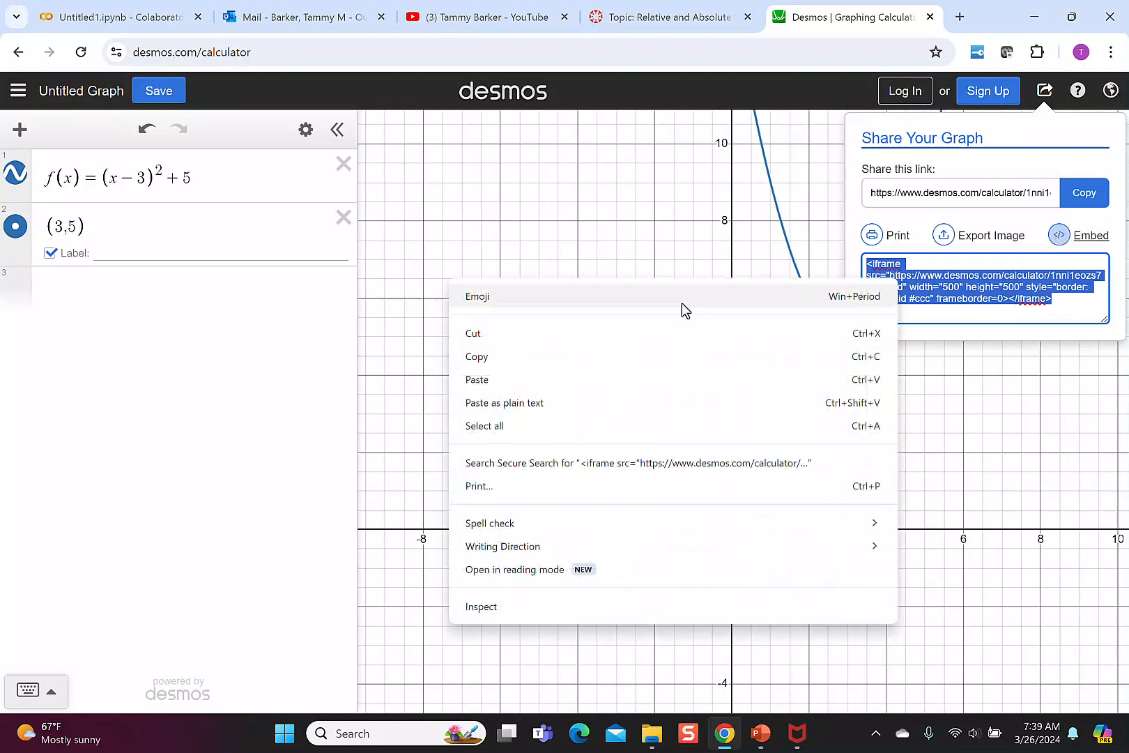
{"action": "left_click", "coordinate": [653, 357]}
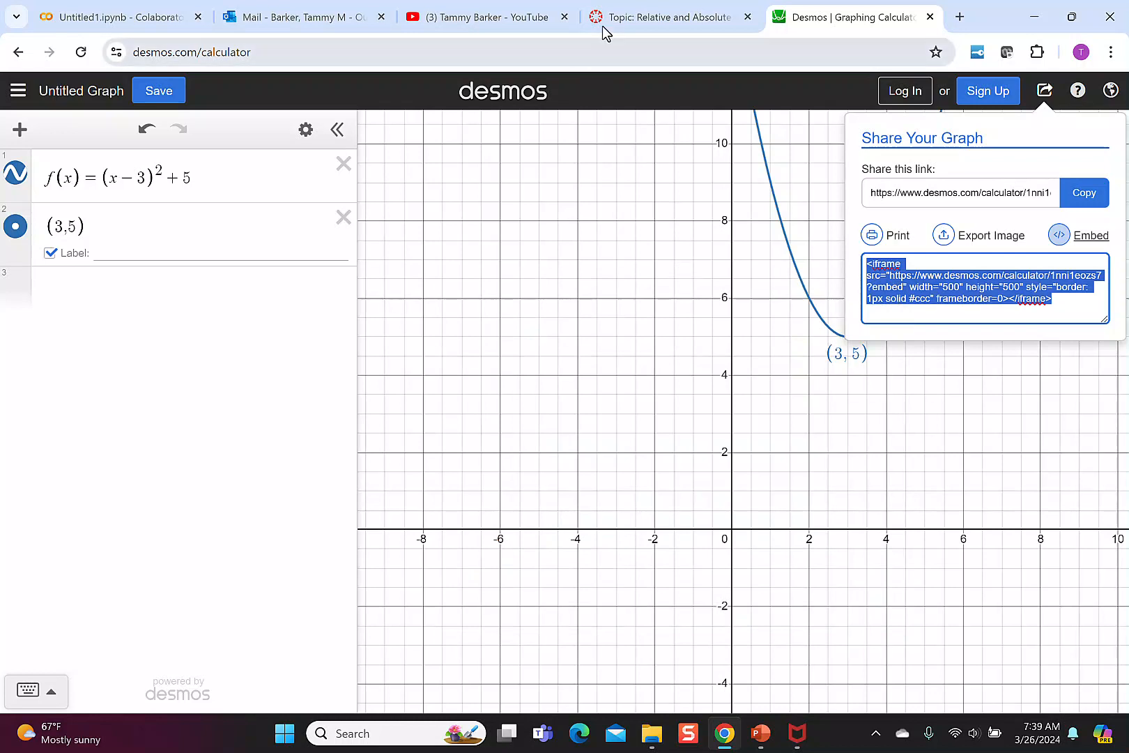
In the Canvas discussion reply, paste the embed code into the HTML source and preview the embedded graph
{"action": "left_click", "coordinate": [640, 18]}
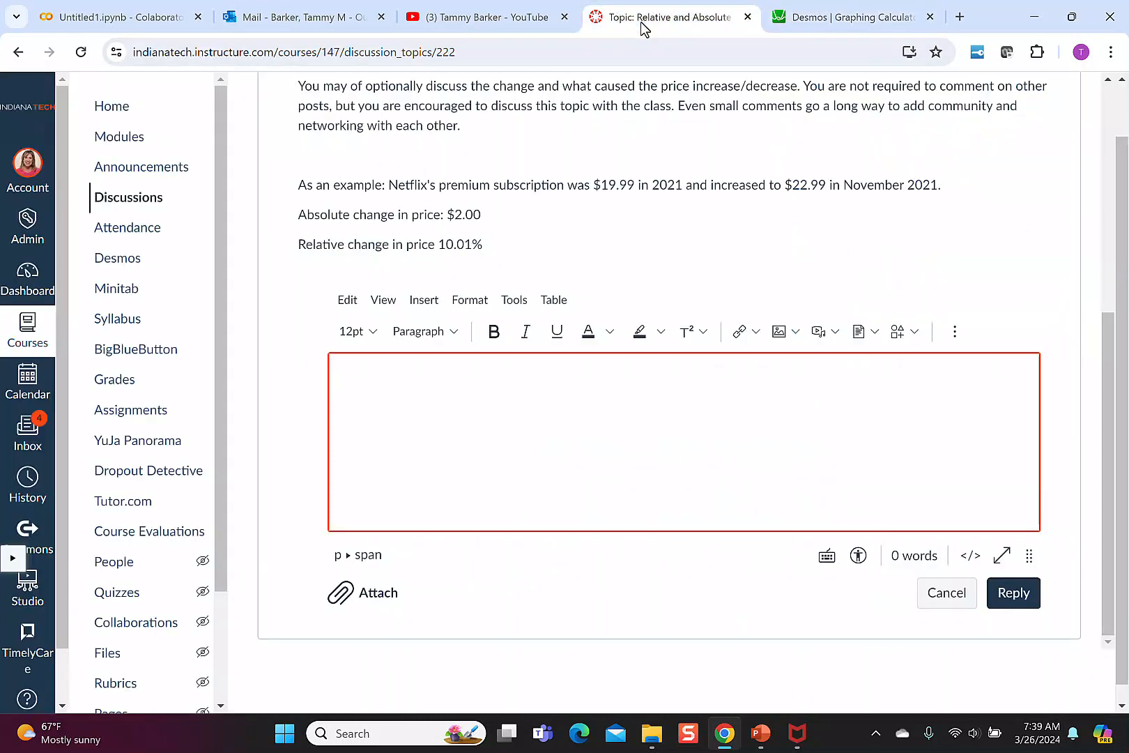
{"action": "left_click", "coordinate": [968, 557]}
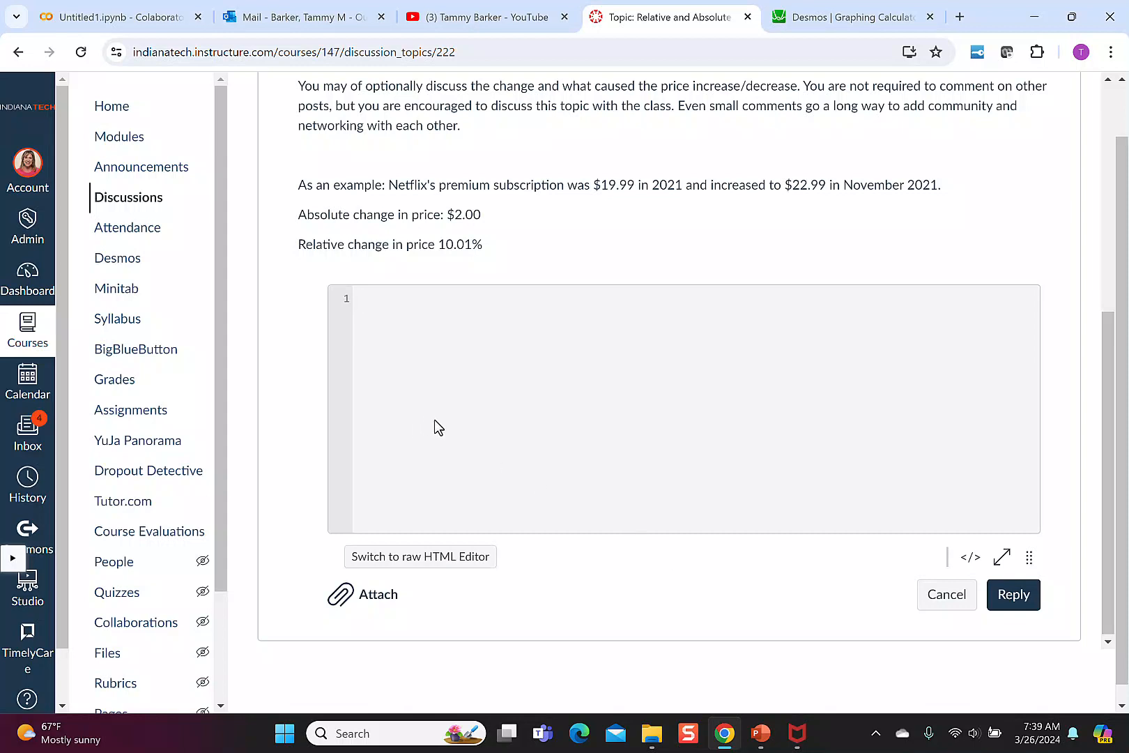
{"action": "key", "text": "ctrl+v"}
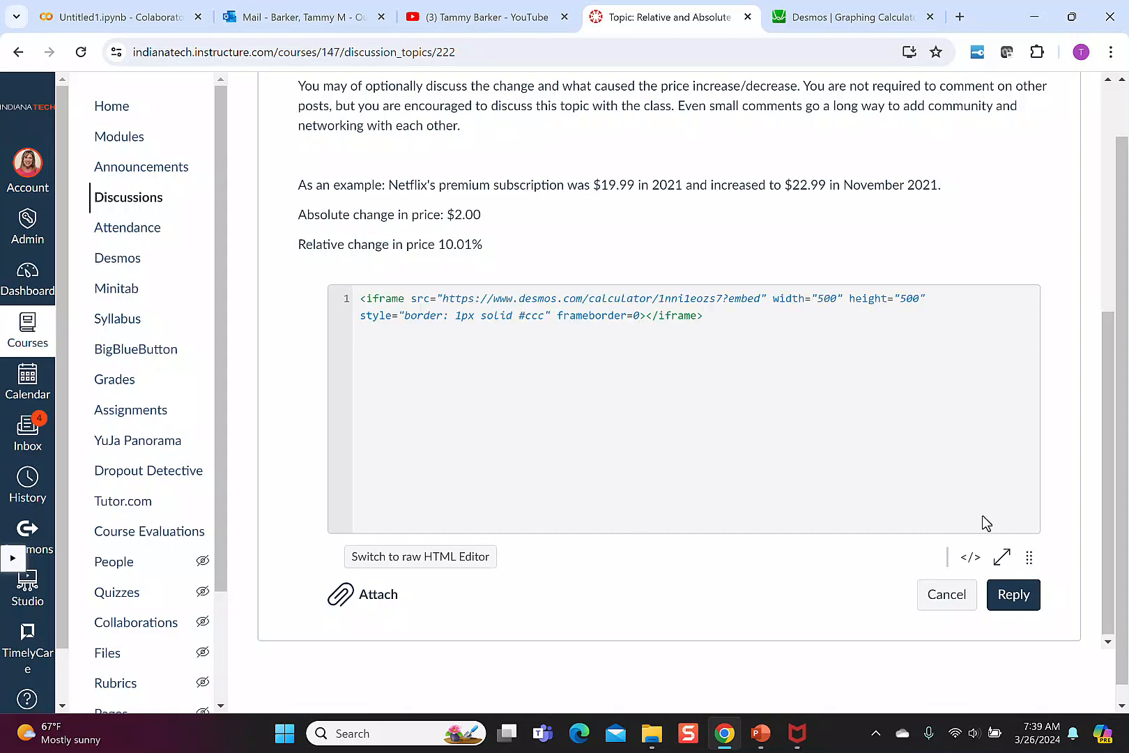
{"action": "left_click", "coordinate": [971, 566]}
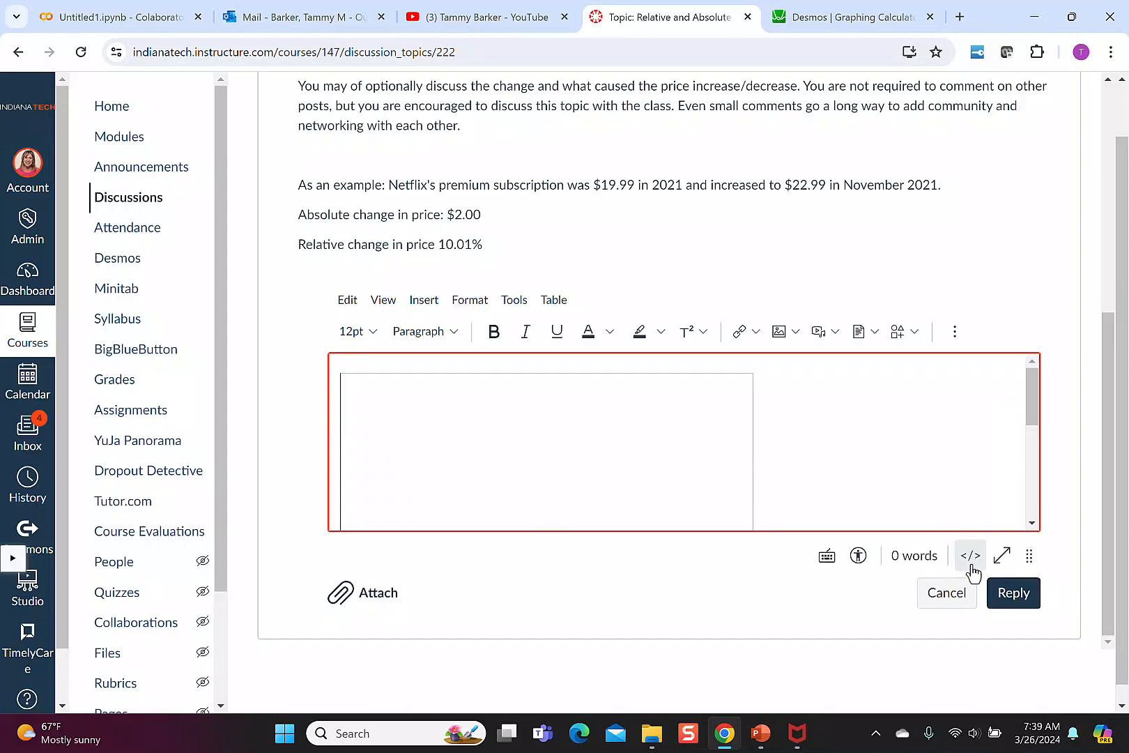
{"action": "mouse_move", "coordinate": [1030, 411]}
{"action": "left_mouse_down"}
{"action": "mouse_move", "coordinate": [1034, 484]}
{"action": "mouse_move", "coordinate": [1034, 426]}
{"action": "left_mouse_up"}
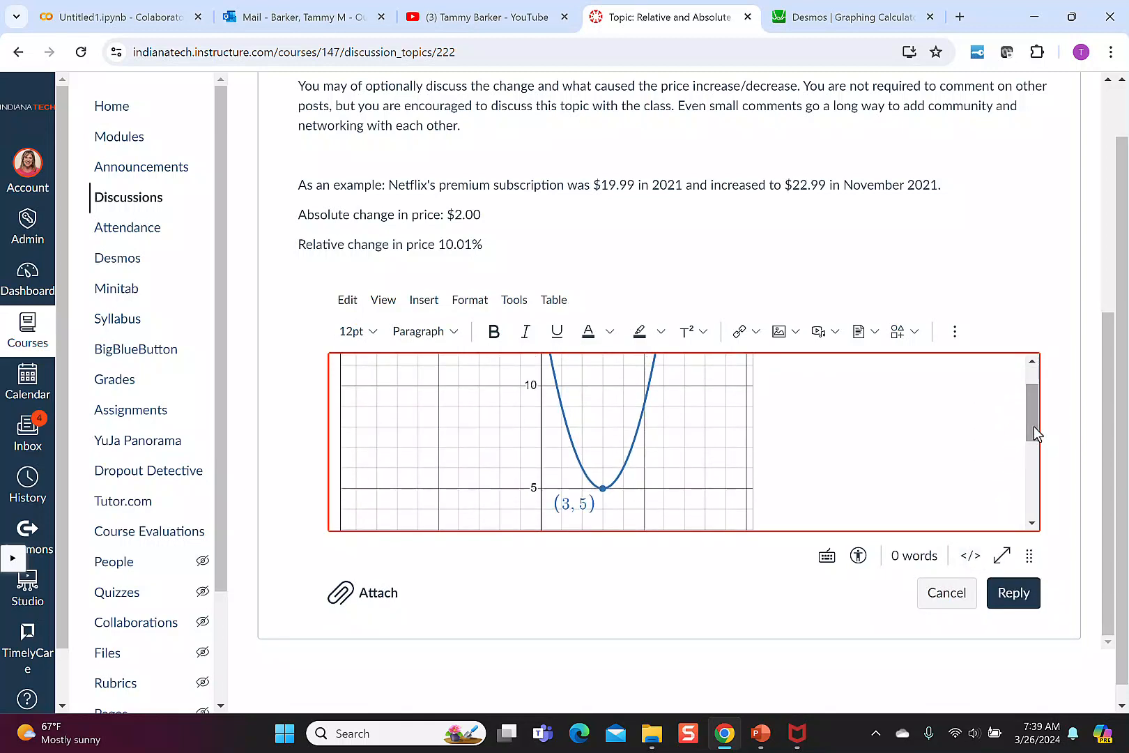
Reopen the reply's HTML source and delete all of the embed code
{"action": "left_click", "coordinate": [973, 569]}
{"action": "left_click_drag", "start_coordinate": [600, 315], "coordinate": [350, 285]}
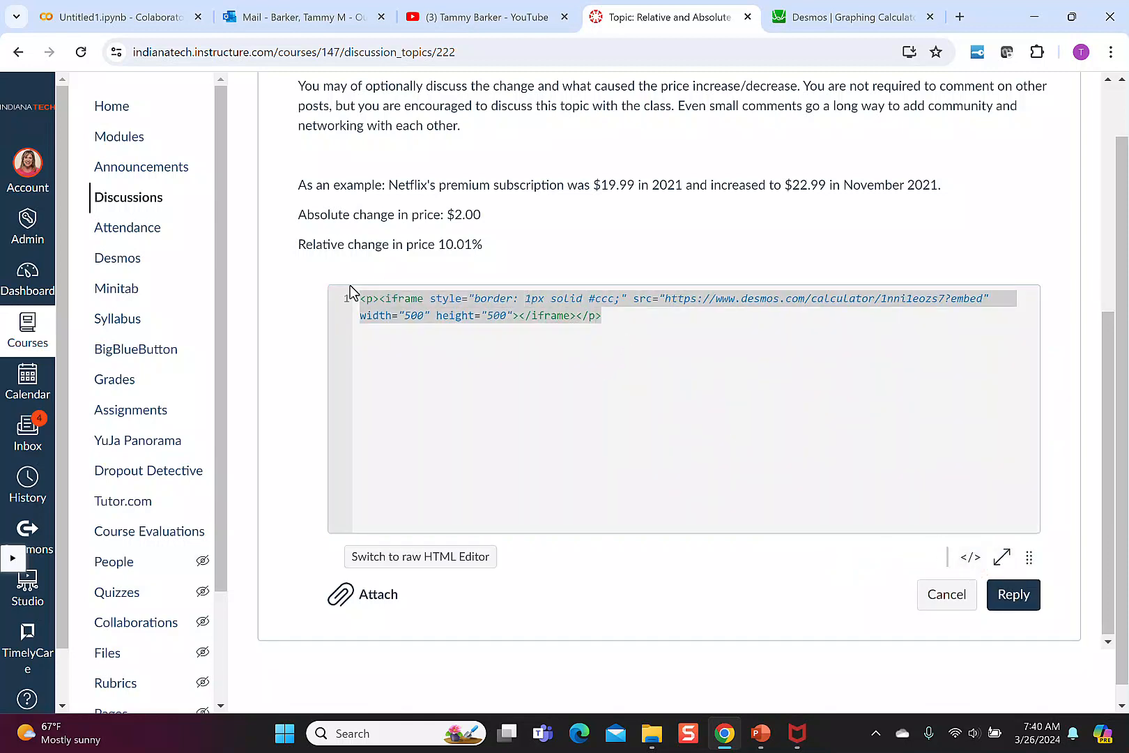
{"action": "key", "text": "Delete"}
Copy the iframe code with width 100% and height 500 from the PowerPoint Code slide into the reply's HTML source
{"action": "left_click", "coordinate": [760, 734]}
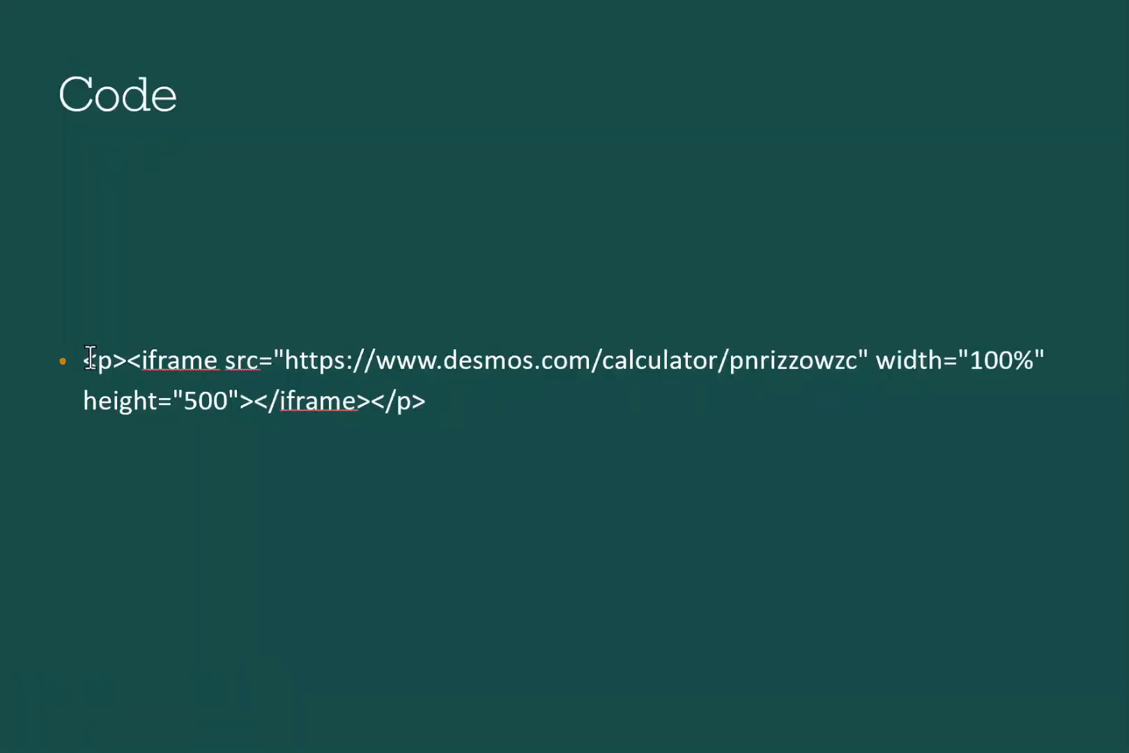
{"action": "left_click_drag", "start_coordinate": [91, 356], "coordinate": [436, 432]}
{"action": "right_click", "coordinate": [320, 376]}
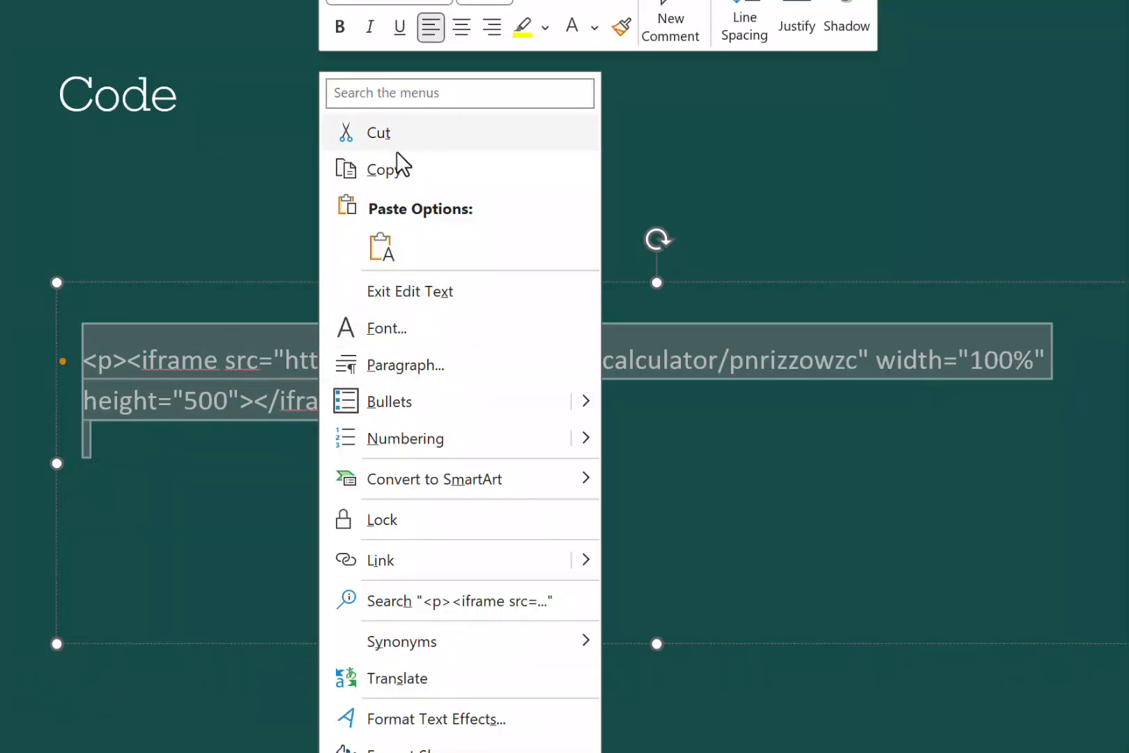
{"action": "left_click", "coordinate": [394, 170]}
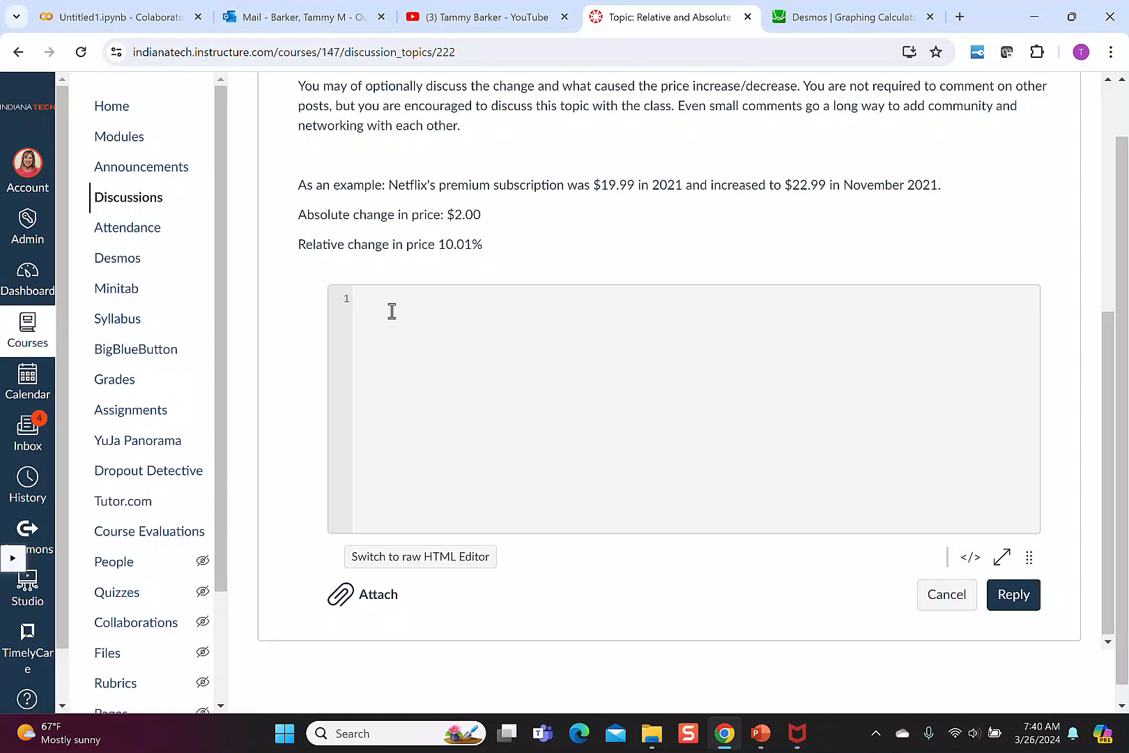
{"action": "key", "text": "ctrl+v"}
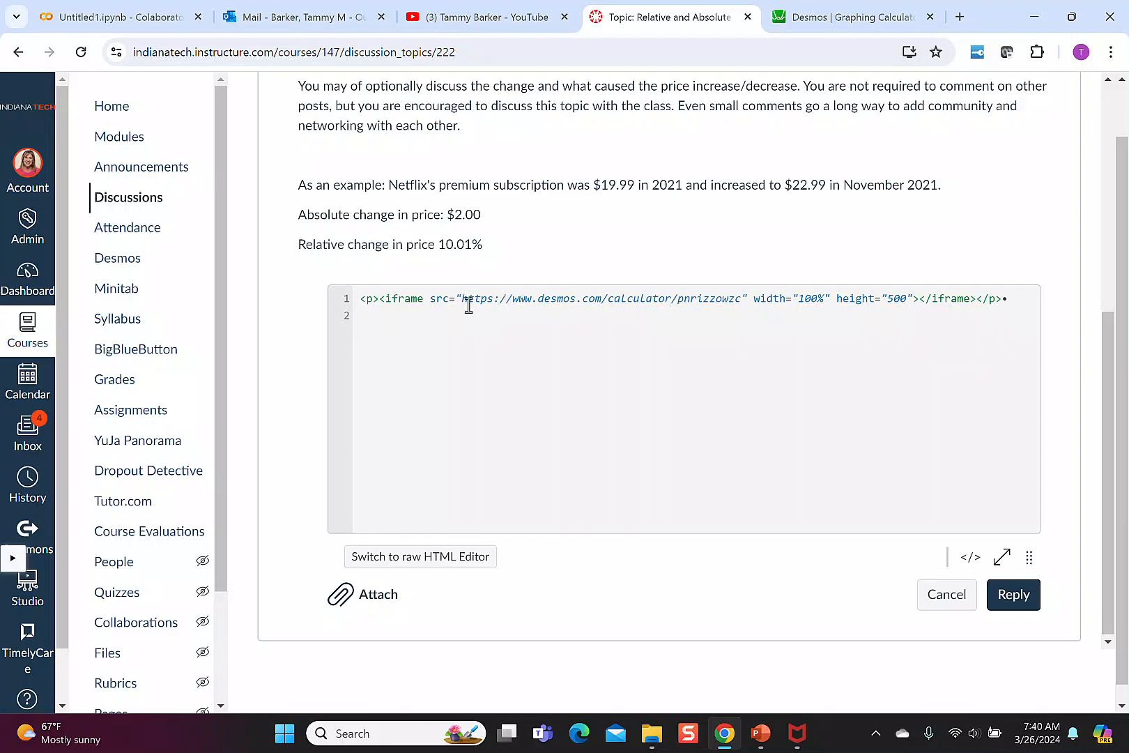
{"action": "left_click_drag", "start_coordinate": [464, 298], "coordinate": [741, 300]}
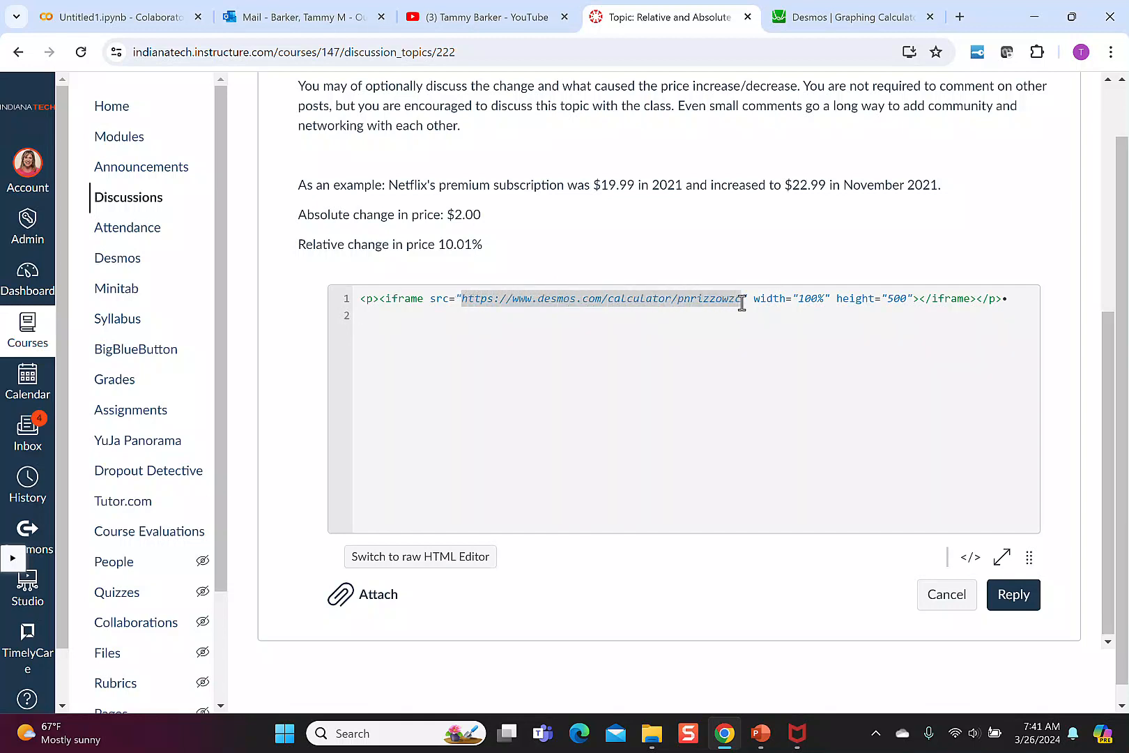
{"action": "key", "text": "BackSpace"}
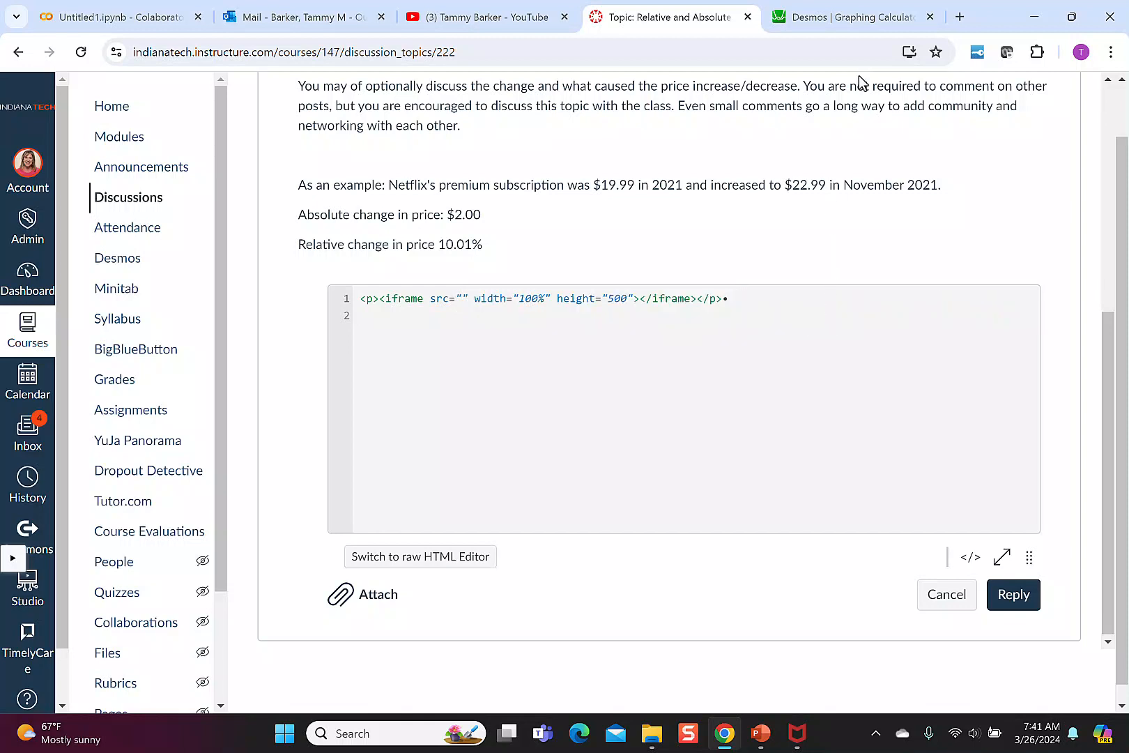
{"action": "left_click", "coordinate": [836, 23]}
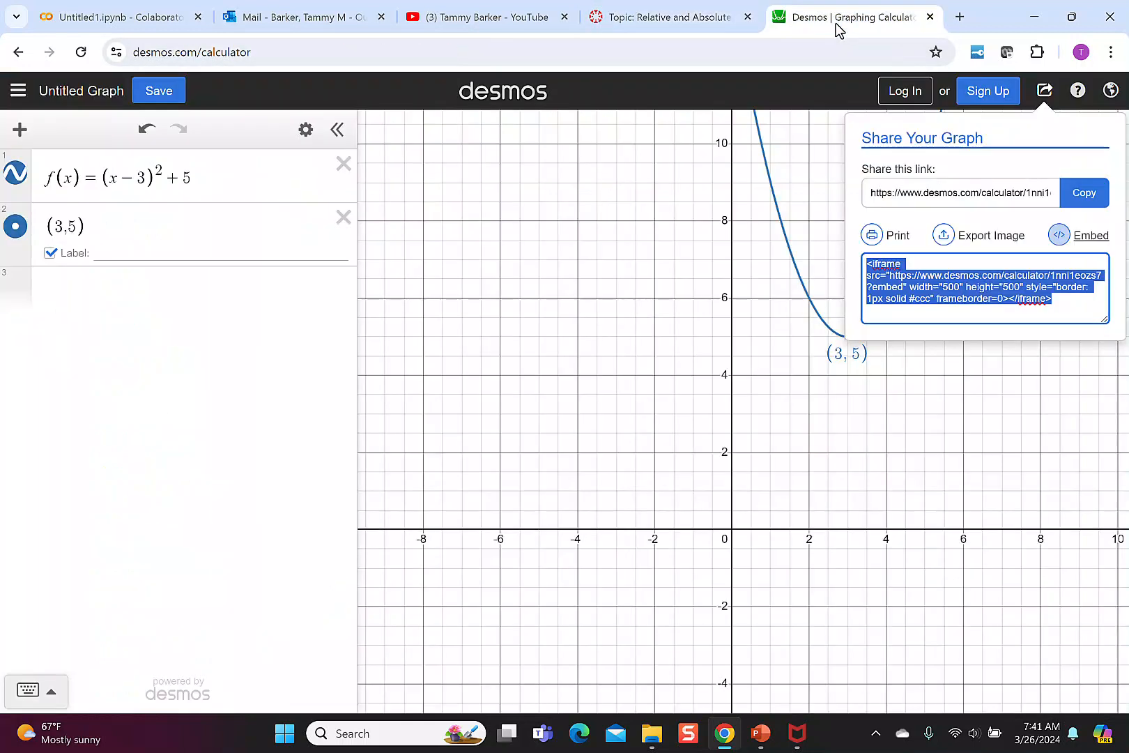
{"action": "left_click", "coordinate": [1083, 194]}
{"action": "key", "text": "ctrl+c"}
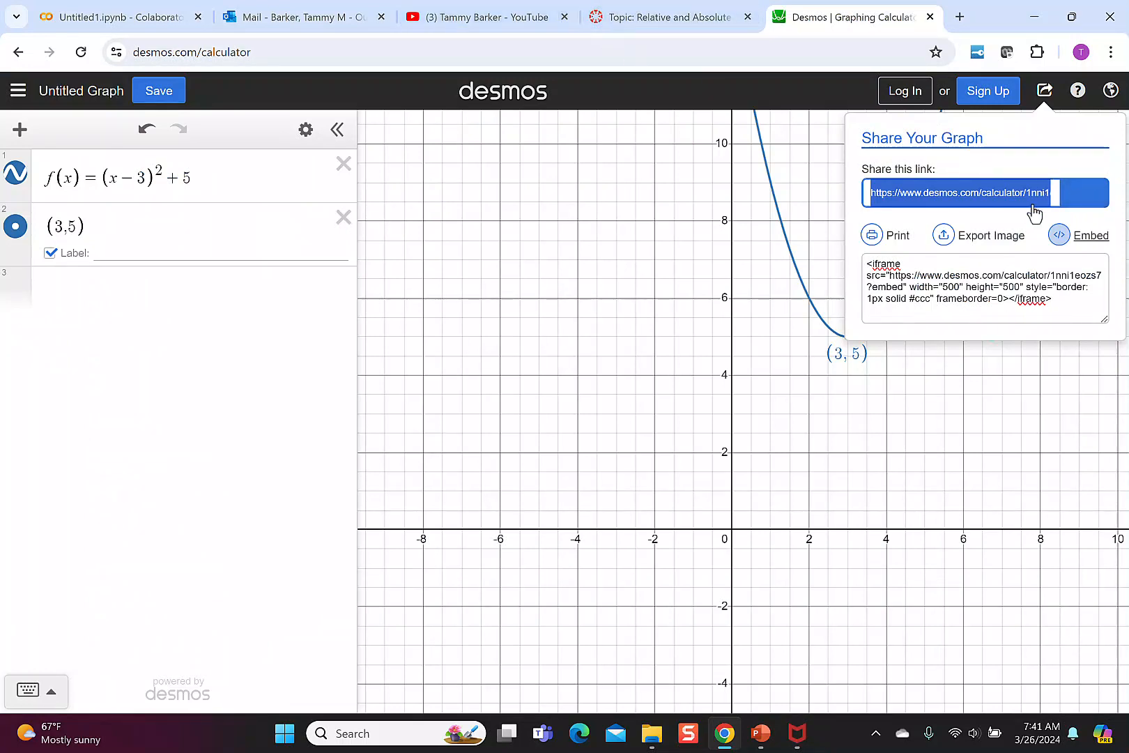
{"action": "left_click", "coordinate": [603, 20]}
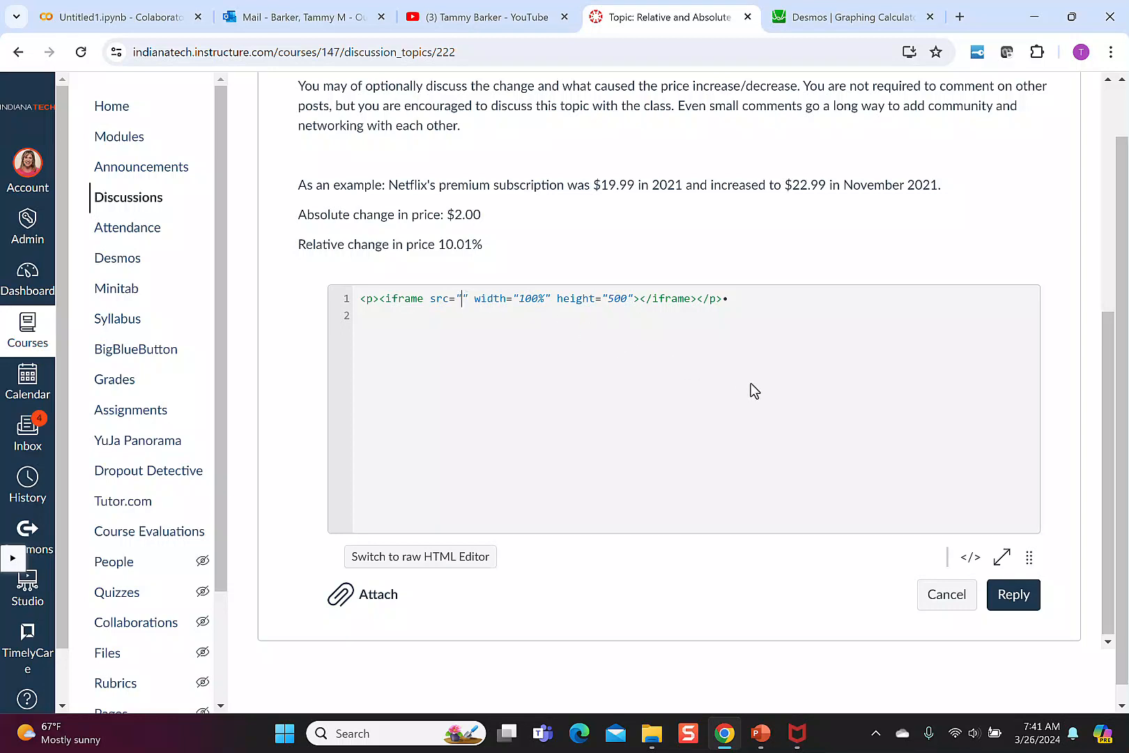
{"action": "key", "text": "ctrl+v"}
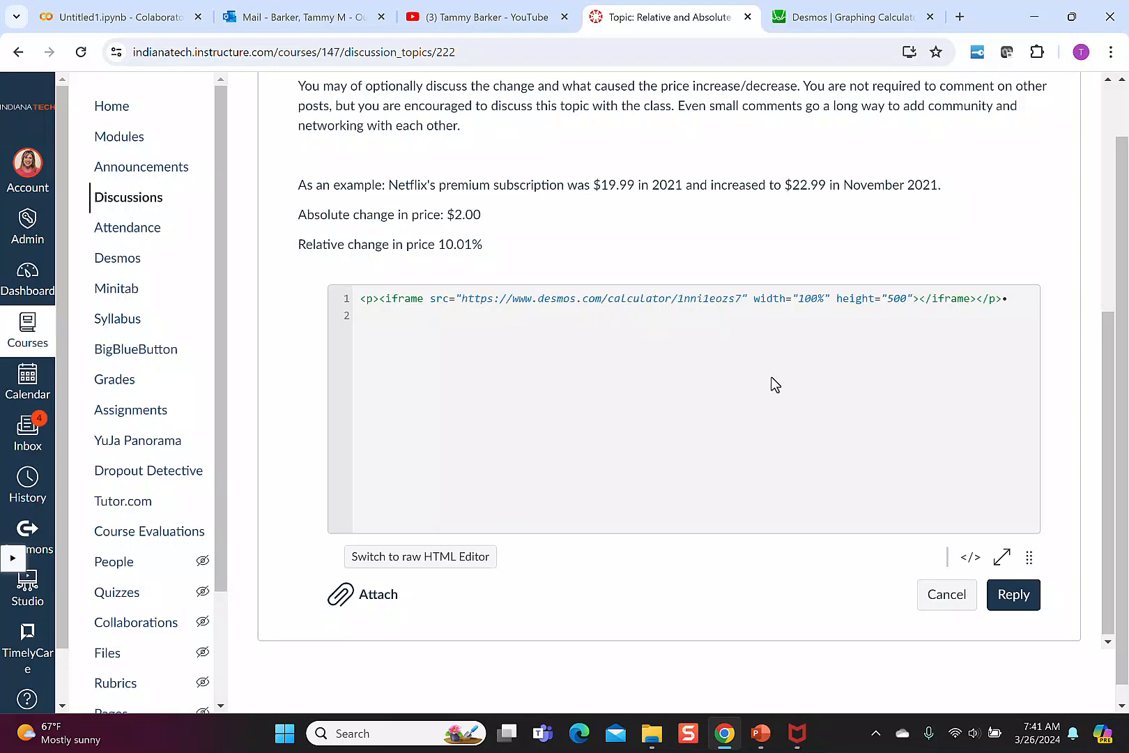
Preview the embedded interactive calculator in the rich content view and post the reply
{"action": "left_click", "coordinate": [979, 564]}
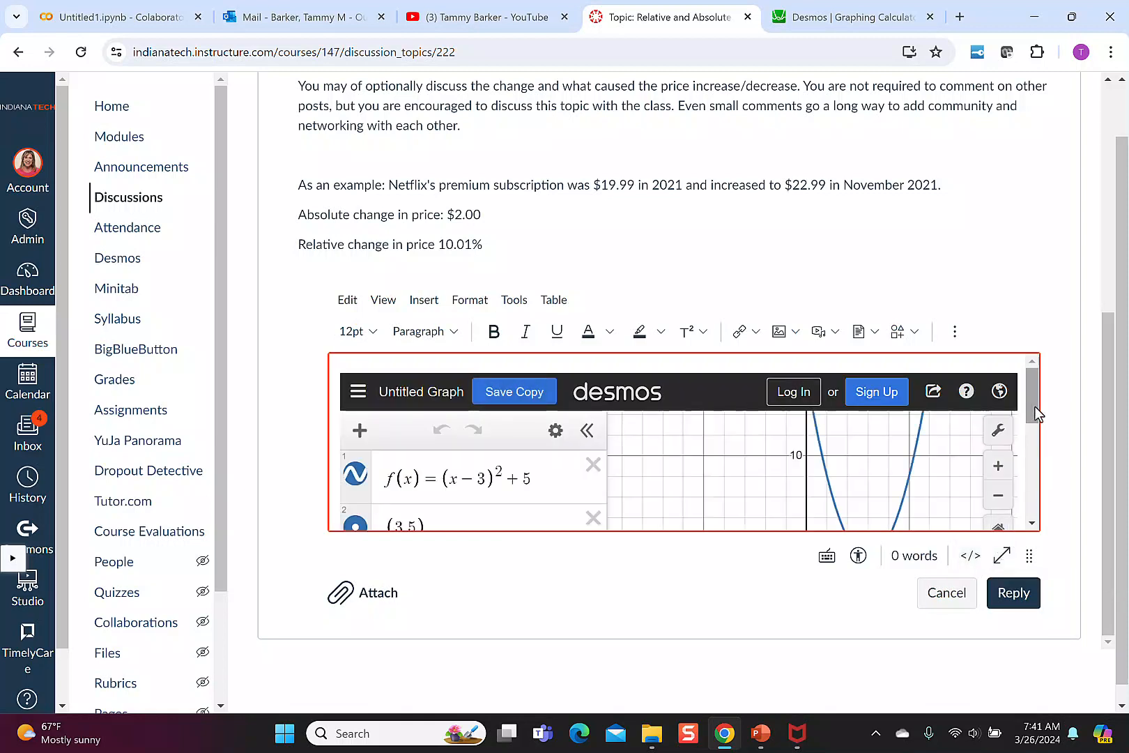
{"action": "mouse_move", "coordinate": [1035, 406]}
{"action": "left_mouse_down"}
{"action": "mouse_move", "coordinate": [1037, 432]}
{"action": "mouse_move", "coordinate": [1037, 423]}
{"action": "left_mouse_up"}
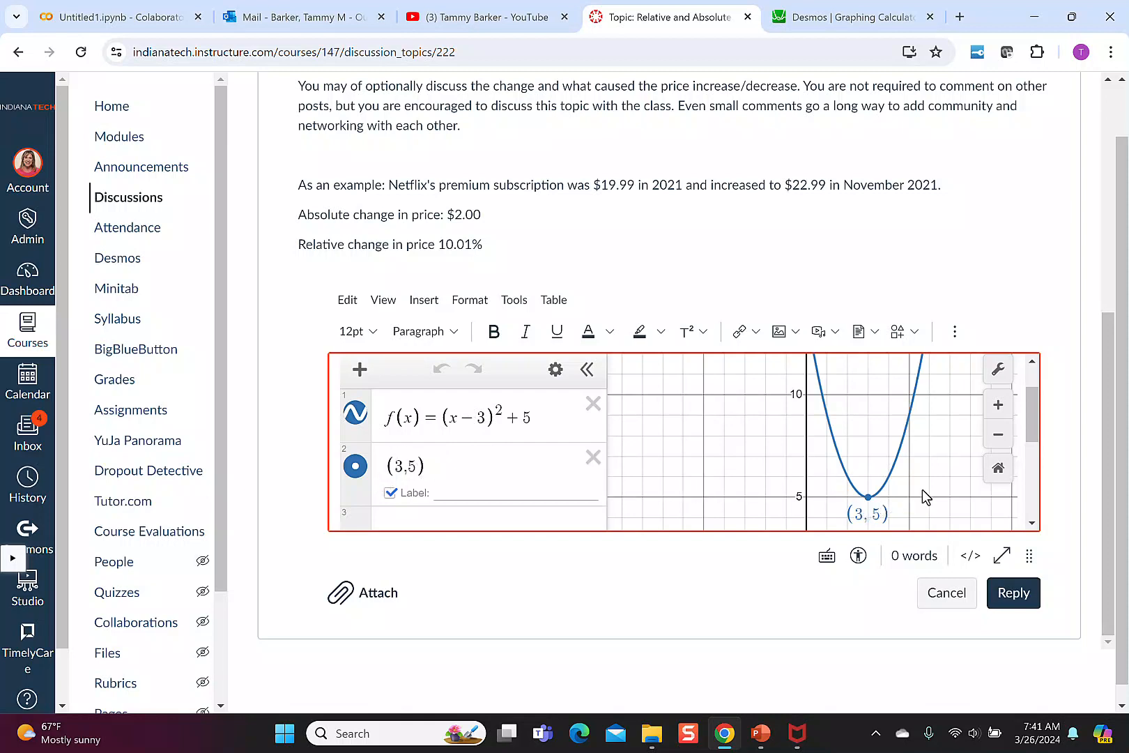
{"action": "left_click_drag", "start_coordinate": [1032, 414], "coordinate": [1027, 593]}
{"action": "left_click", "coordinate": [1027, 594]}
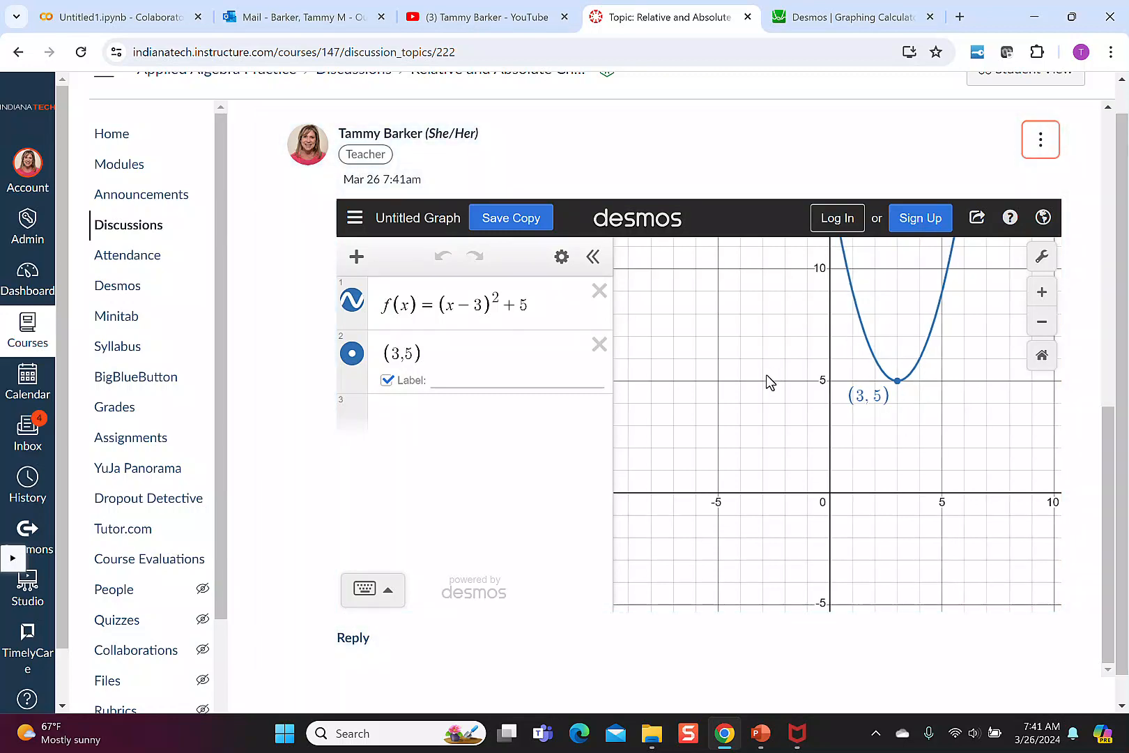
{"action": "left_click_drag", "start_coordinate": [766, 375], "coordinate": [784, 451]}
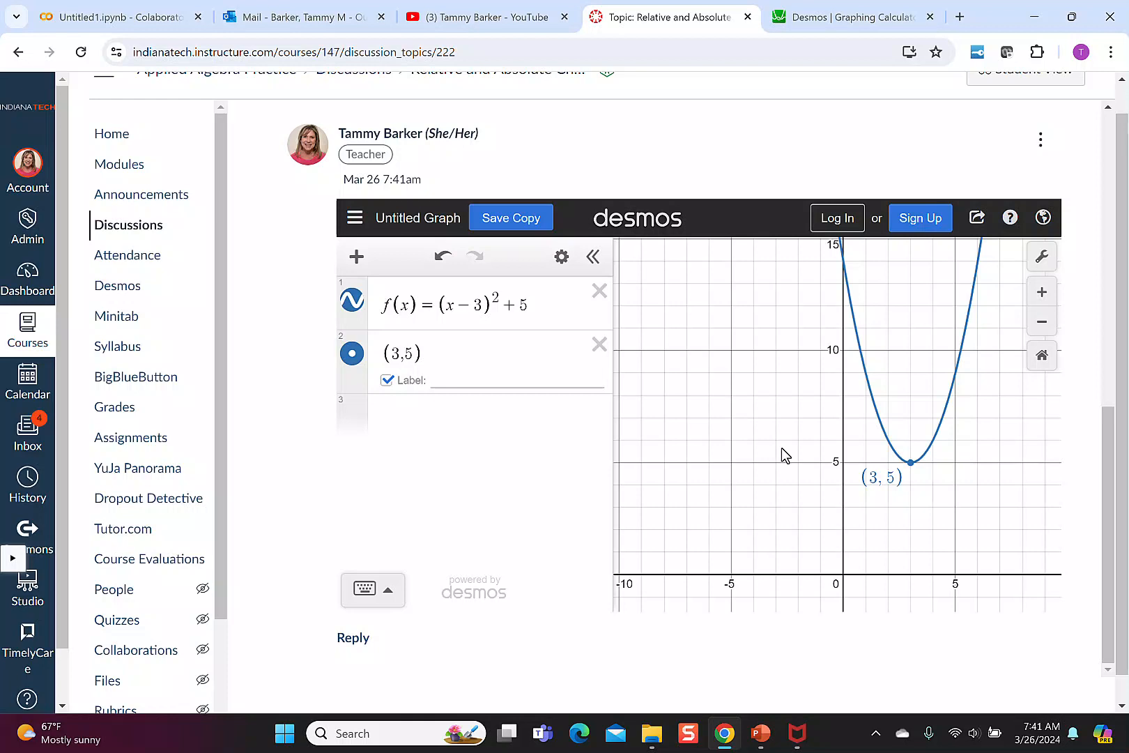
{"action": "left_click", "coordinate": [978, 222]}
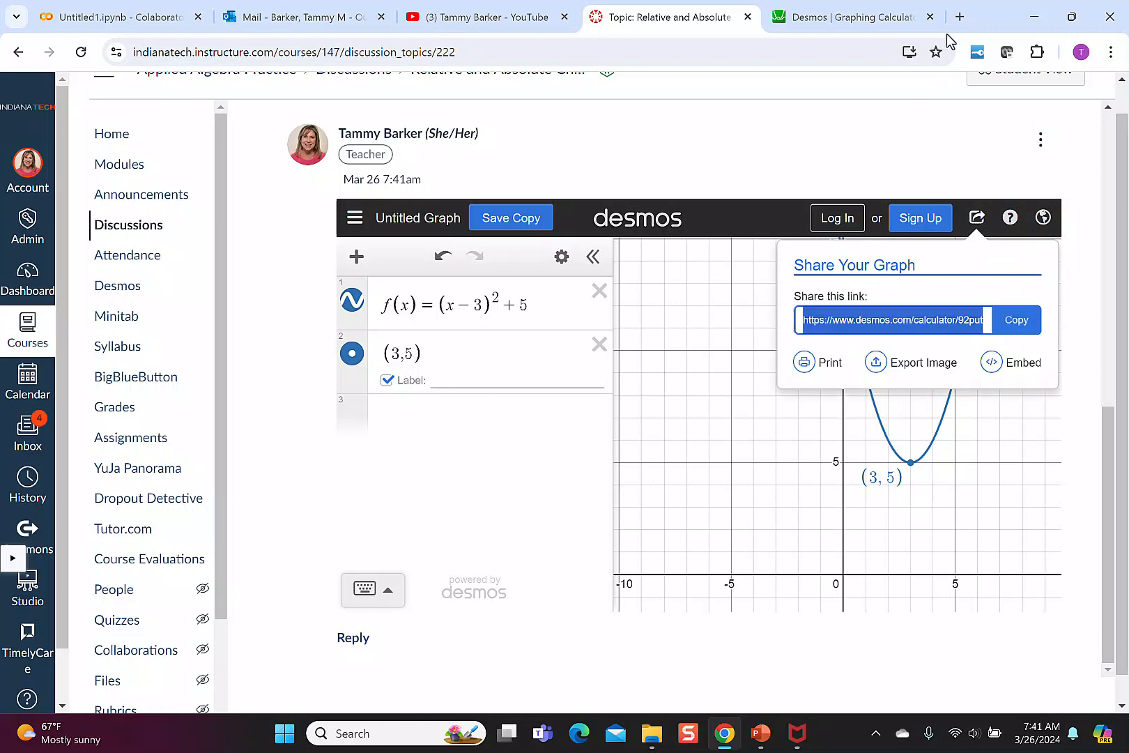
{"action": "left_click", "coordinate": [961, 17]}
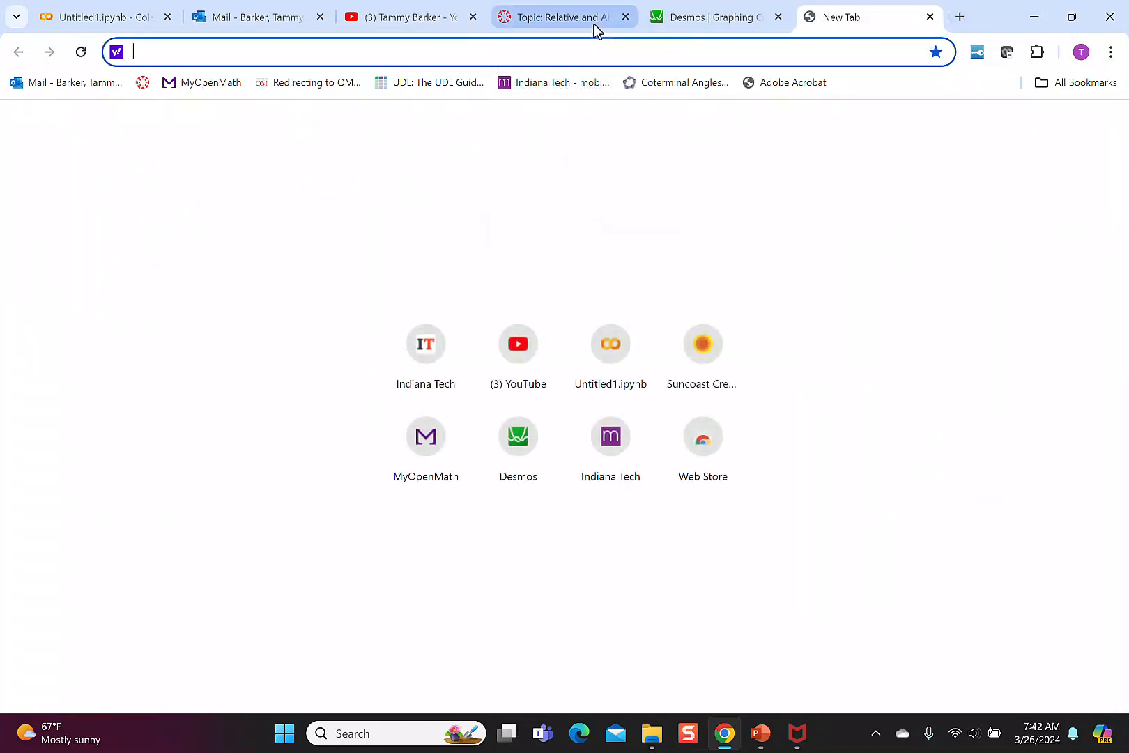
{"action": "key", "text": "ctrl+v"}
{"action": "key", "text": "Return"}
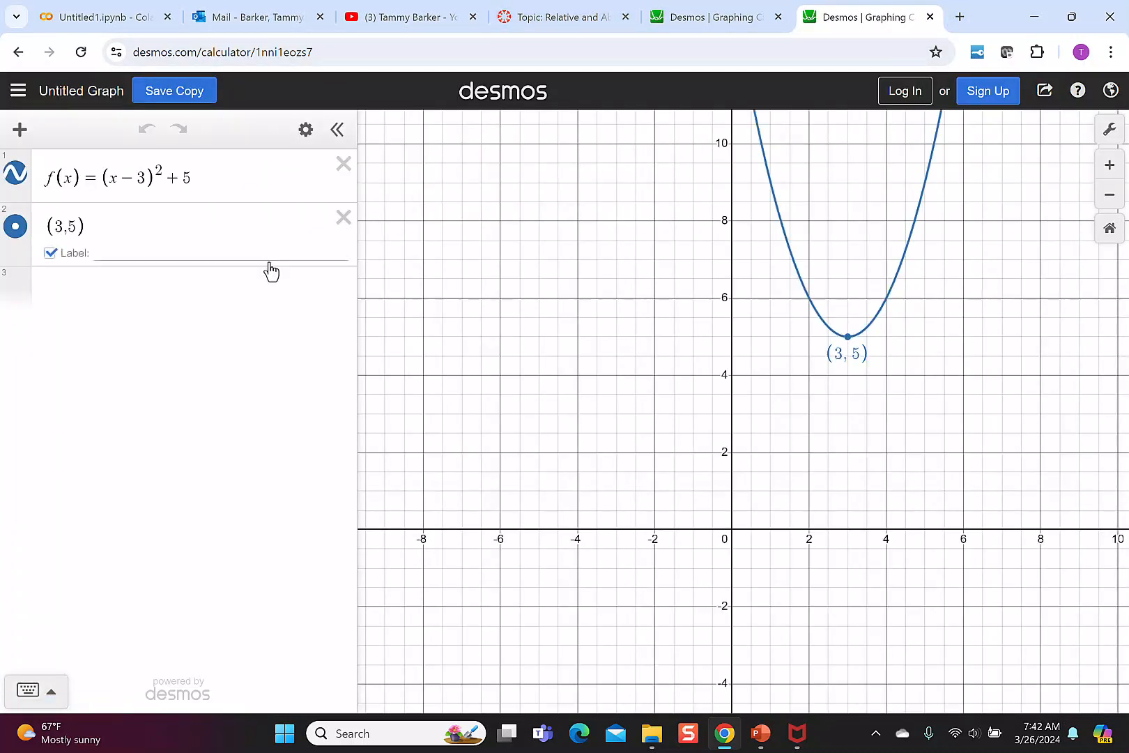
Change the parabola's equation to f(x) = -(x+4)^2 + 5 in the opened graph
{"action": "left_click", "coordinate": [148, 178]}
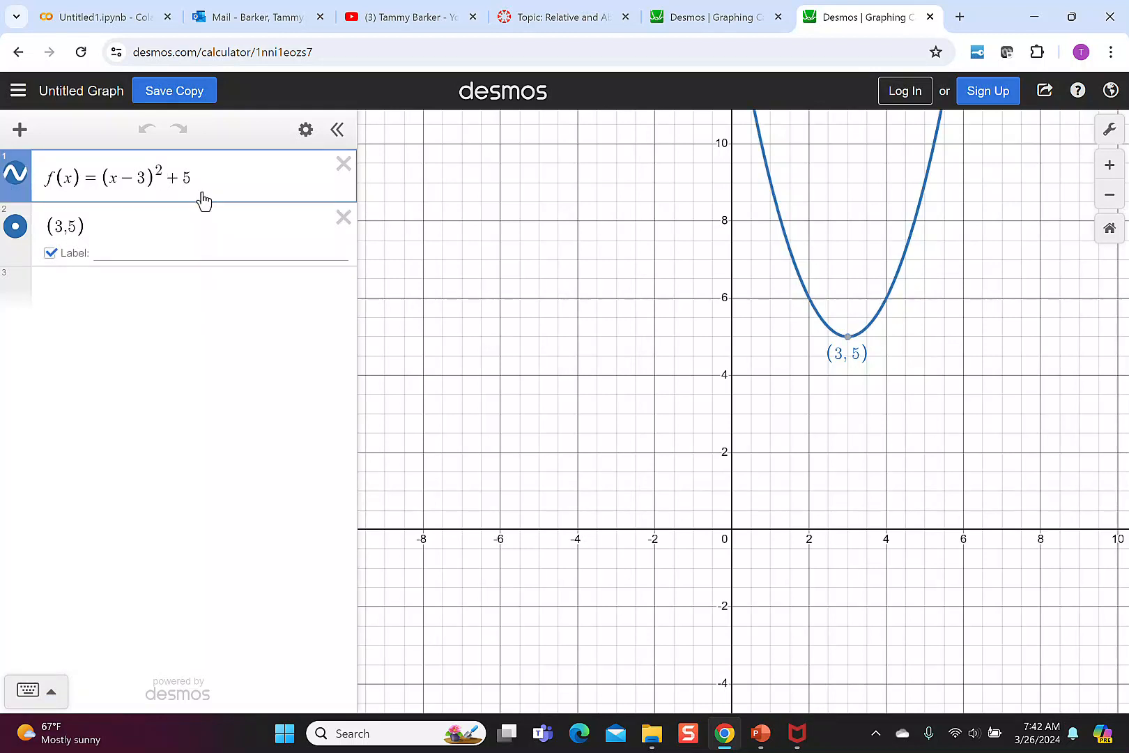
{"action": "key", "text": "BackSpace"}
{"action": "key", "text": "BackSpace"}
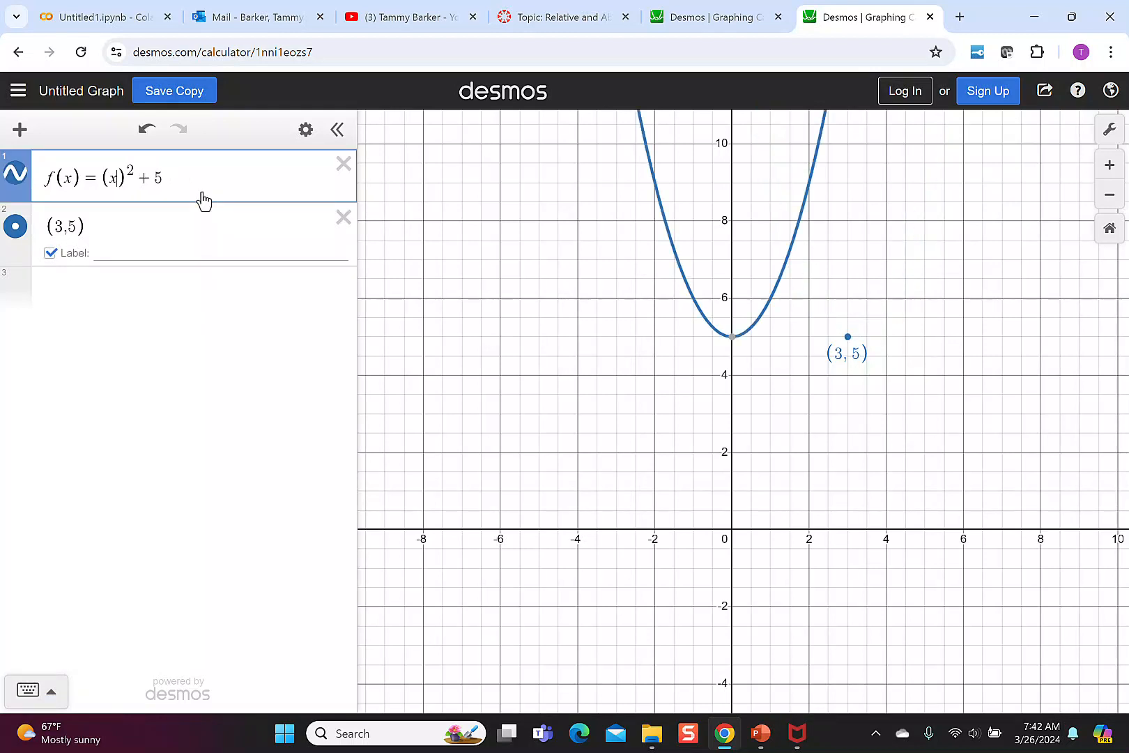
{"action": "type", "text": "+4"}
{"action": "key", "text": "Left"}
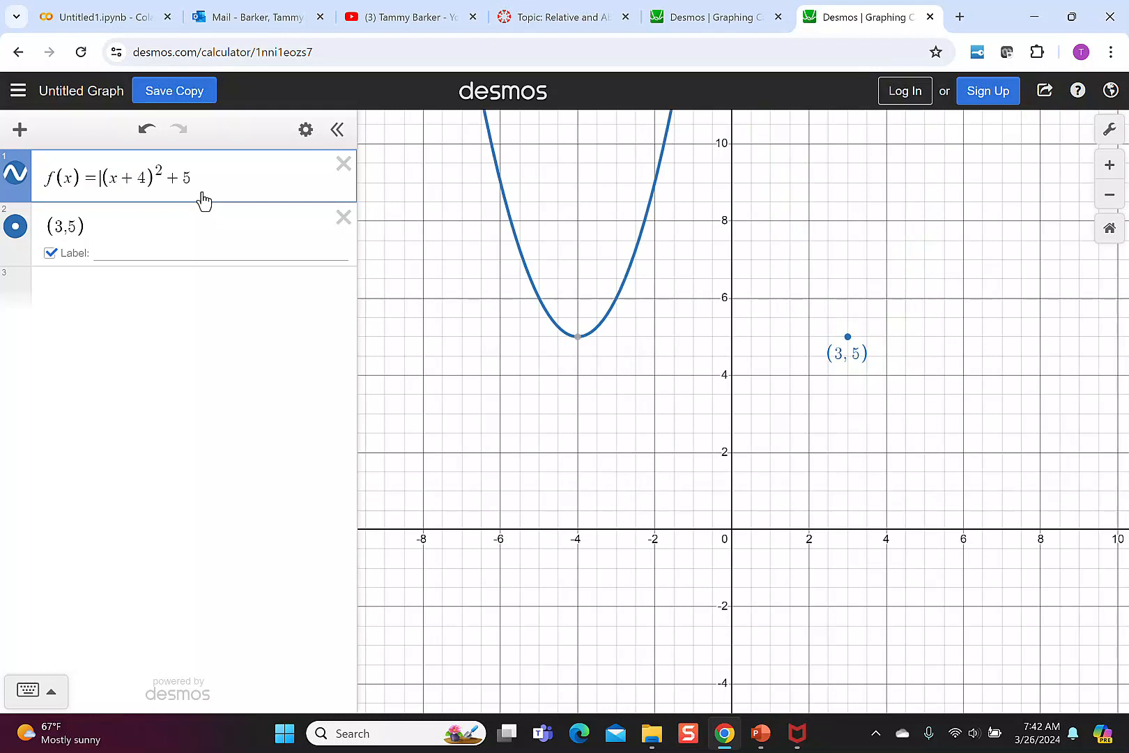
{"action": "type", "text": "-"}
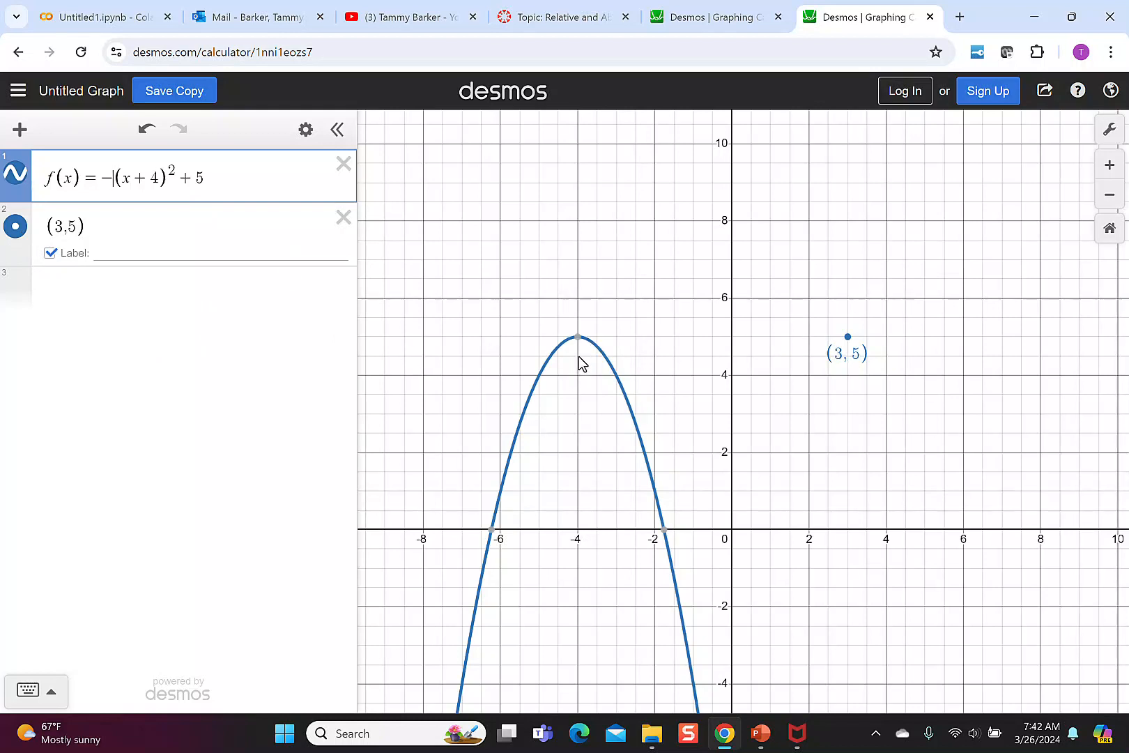
Change the labelled point's coordinates to (-4,5)
{"action": "double_click", "coordinate": [66, 229]}
{"action": "key", "text": "BackSpace"}
{"action": "type", "text": "-4"}
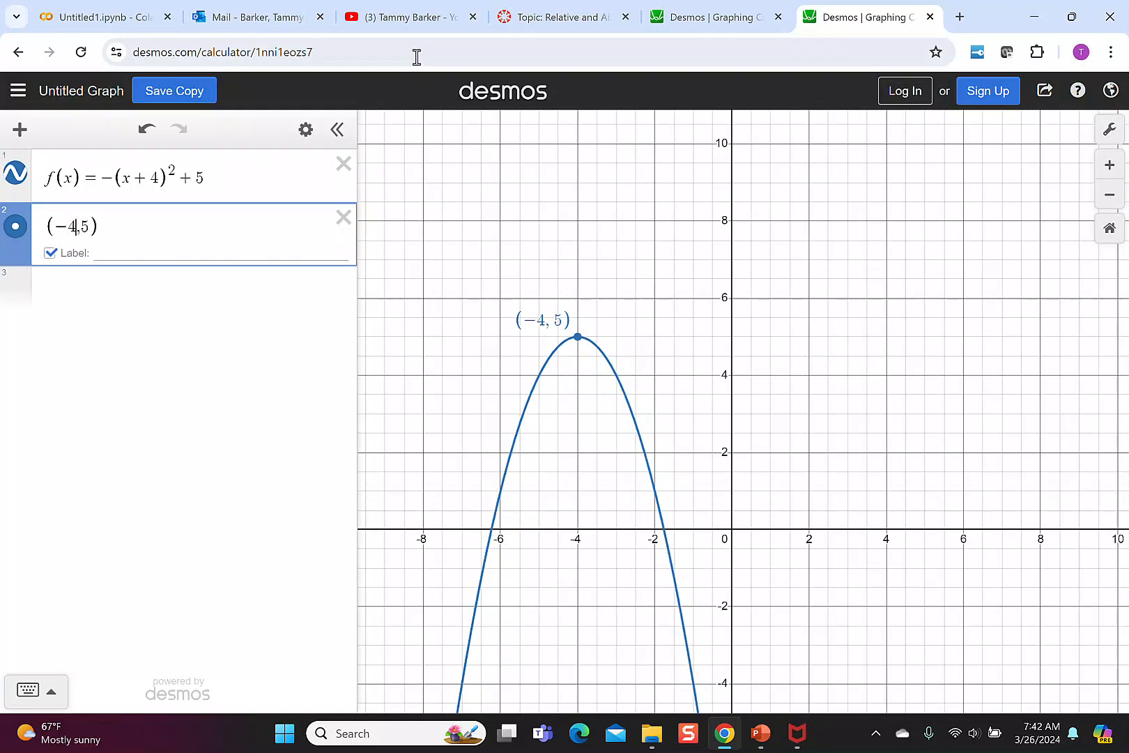
Colour the labelled point orange and the parabola purple
{"action": "left_click", "coordinate": [304, 128]}
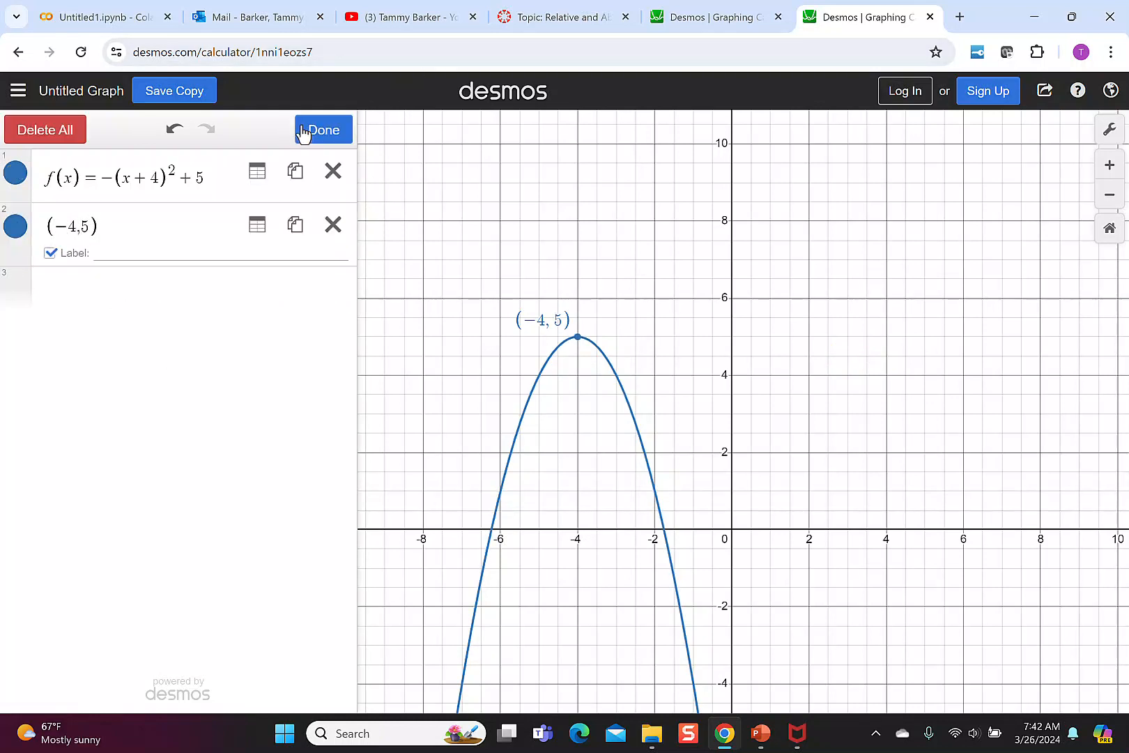
{"action": "left_click", "coordinate": [15, 228]}
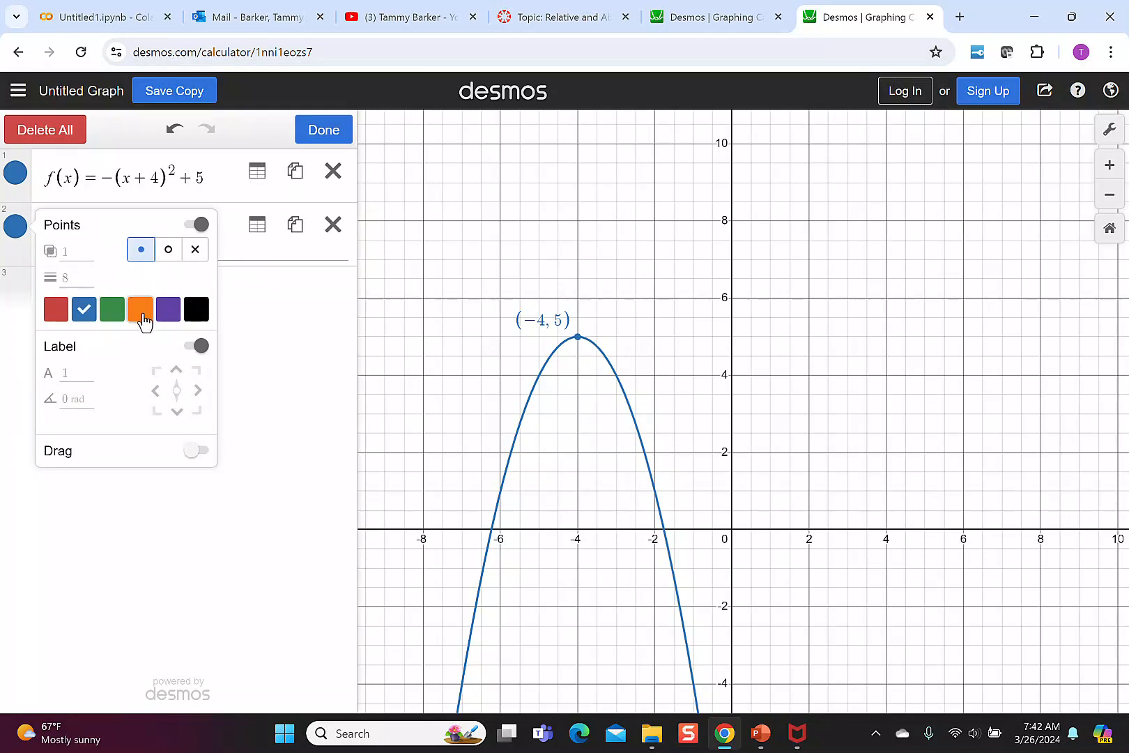
{"action": "left_click", "coordinate": [141, 310]}
{"action": "left_click", "coordinate": [15, 175]}
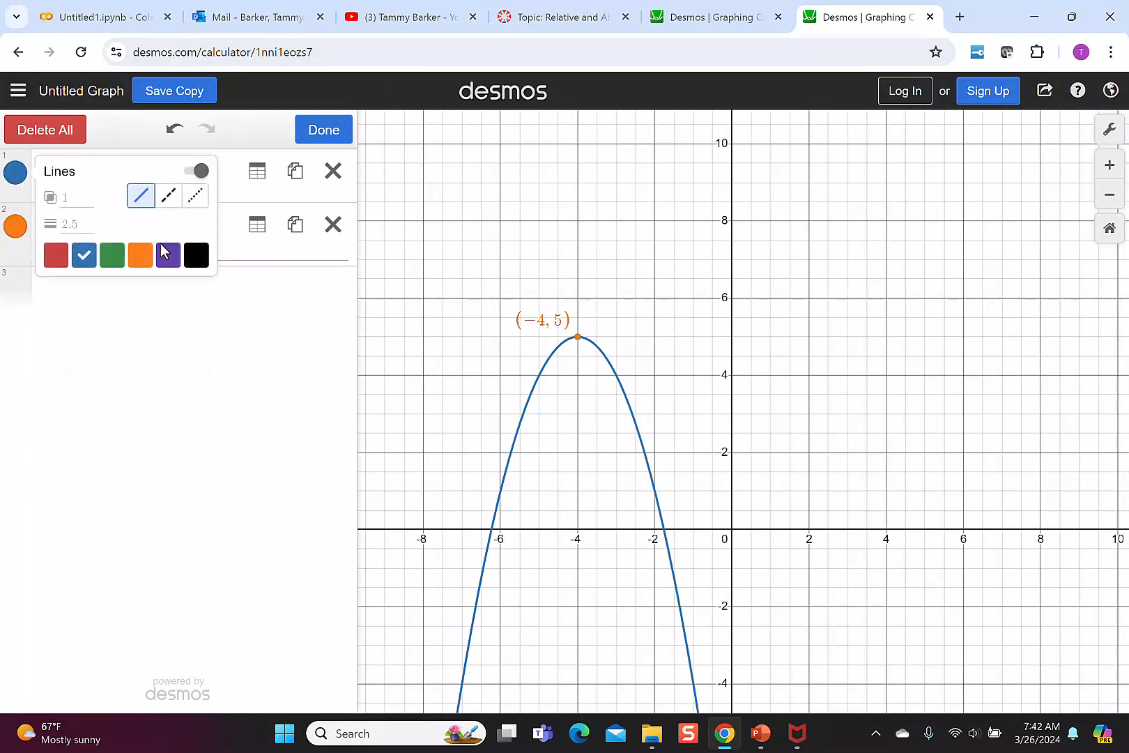
{"action": "left_click", "coordinate": [163, 248]}
{"action": "left_click", "coordinate": [179, 331]}
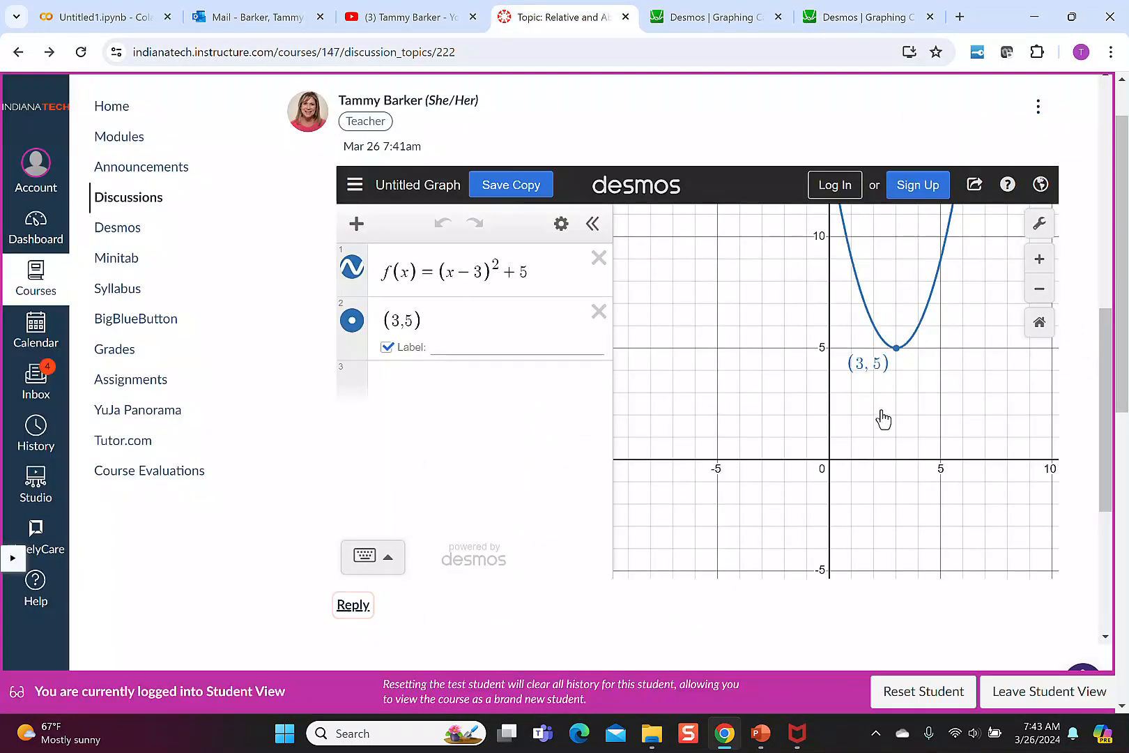
Copy the iframe code with width 100% and height 500 from the PowerPoint Code slide into the HTML source of a new reply to the posted graph
{"action": "left_click_drag", "start_coordinate": [1106, 343], "coordinate": [1091, 478]}
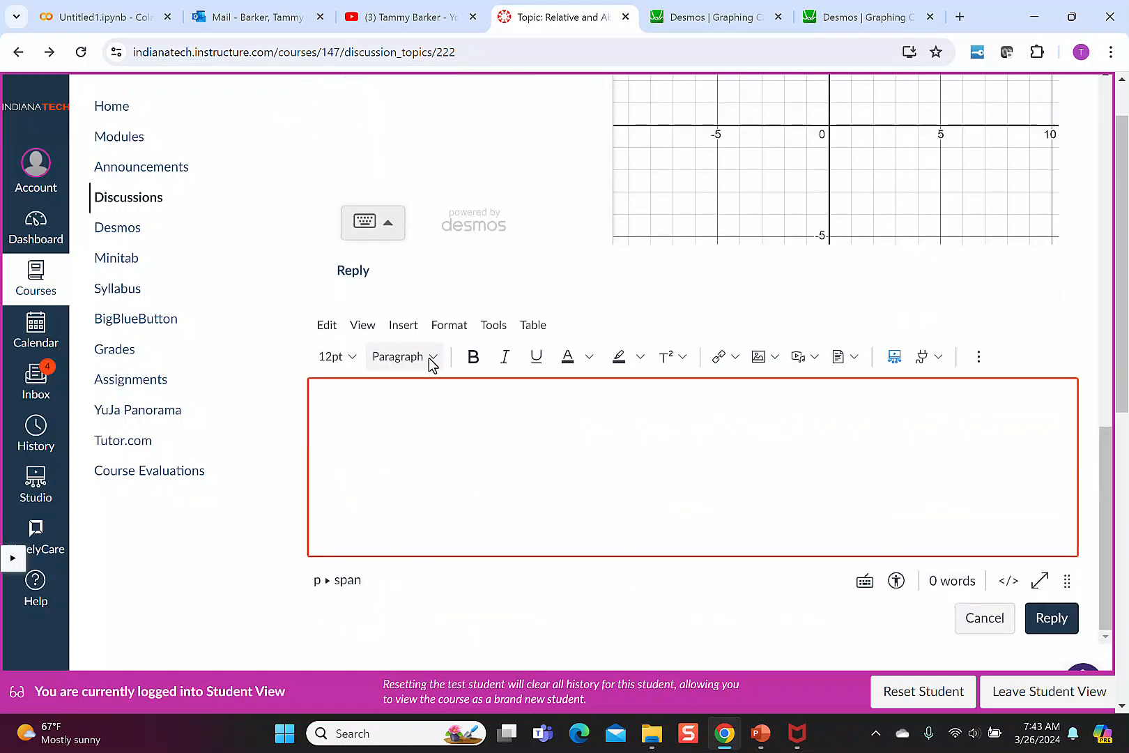
{"action": "left_click", "coordinate": [1010, 581]}
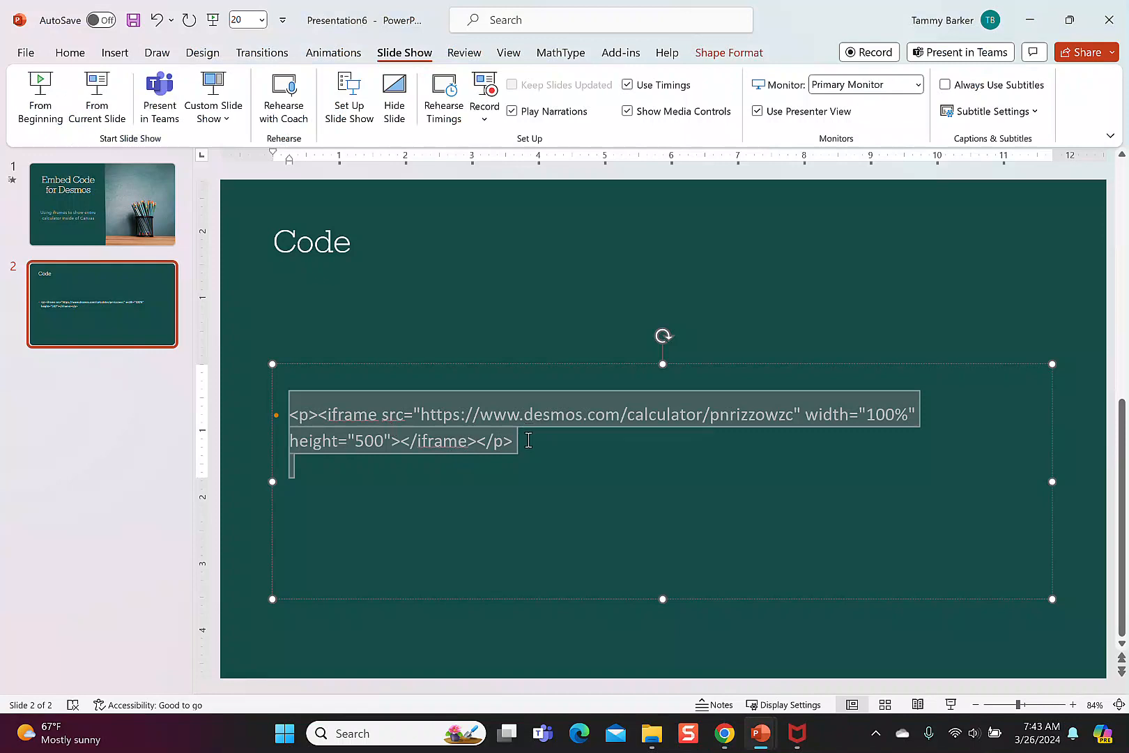
{"action": "left_click_drag", "start_coordinate": [528, 440], "coordinate": [285, 414]}
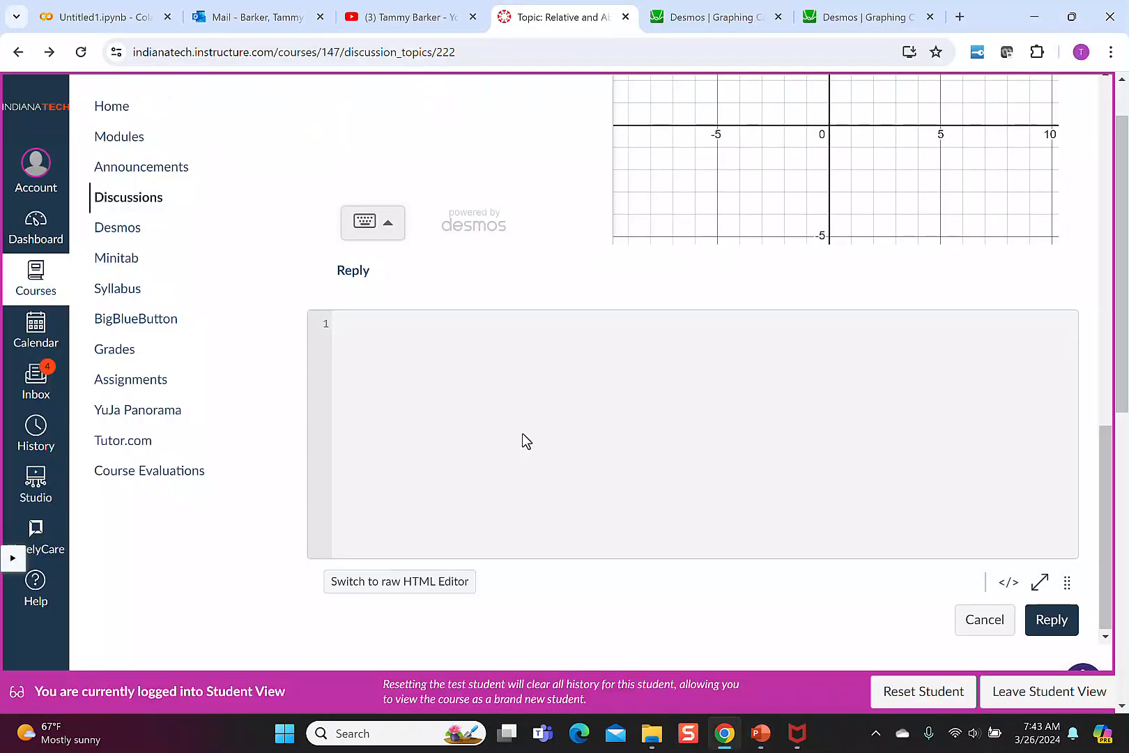
{"action": "type", "text": "<p><iframe src=\"https://www.desmos.com/calculator/pnrizzowzc\" width=\"100%\" height=\"500\"></iframe></p>"}
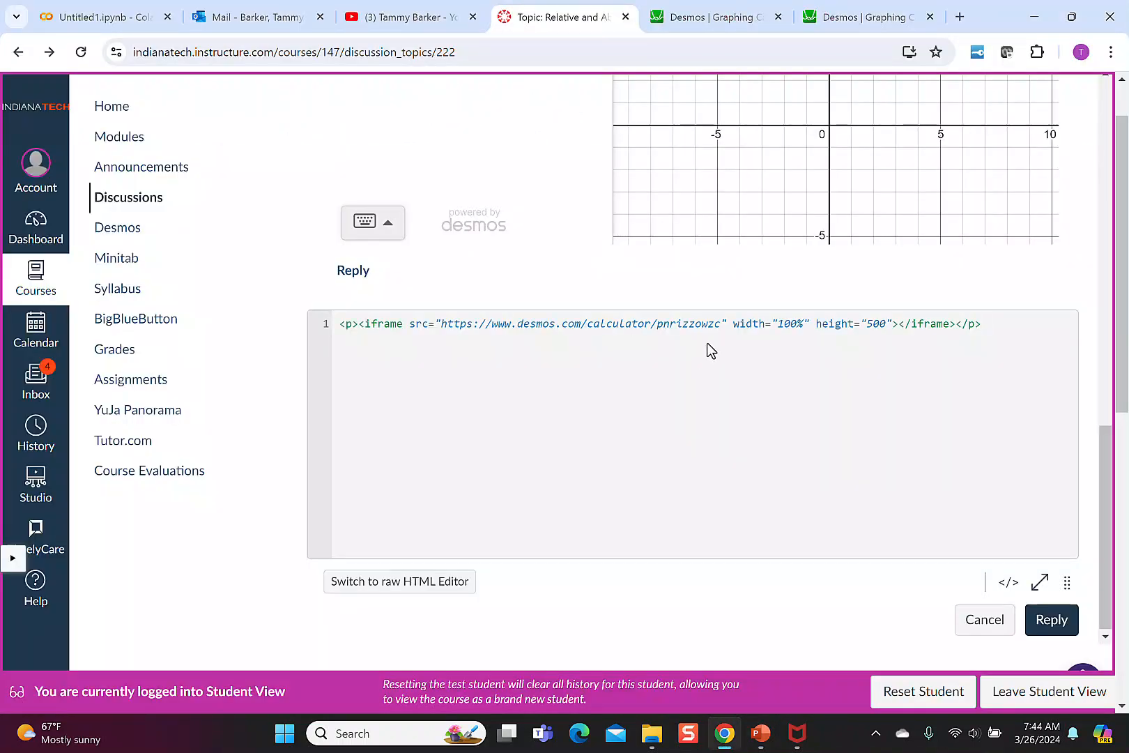
{"action": "left_click_drag", "start_coordinate": [721, 325], "coordinate": [436, 325]}
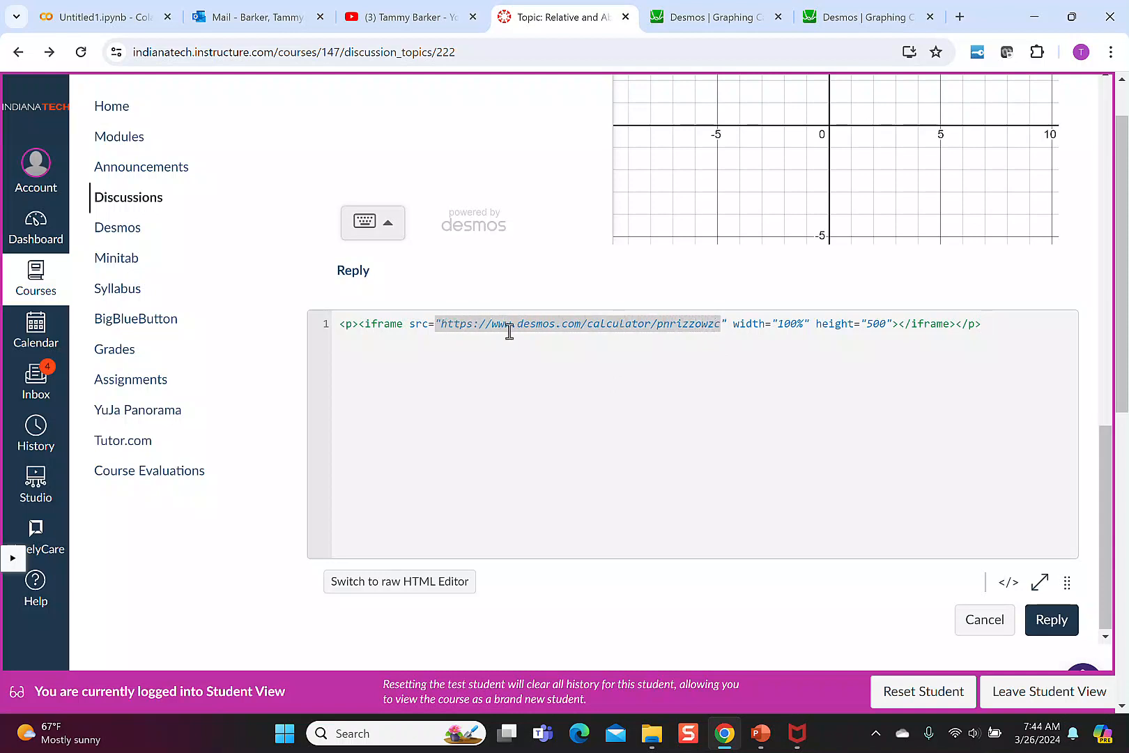
{"action": "key", "text": "Delete"}
{"action": "type", "text": "\""}
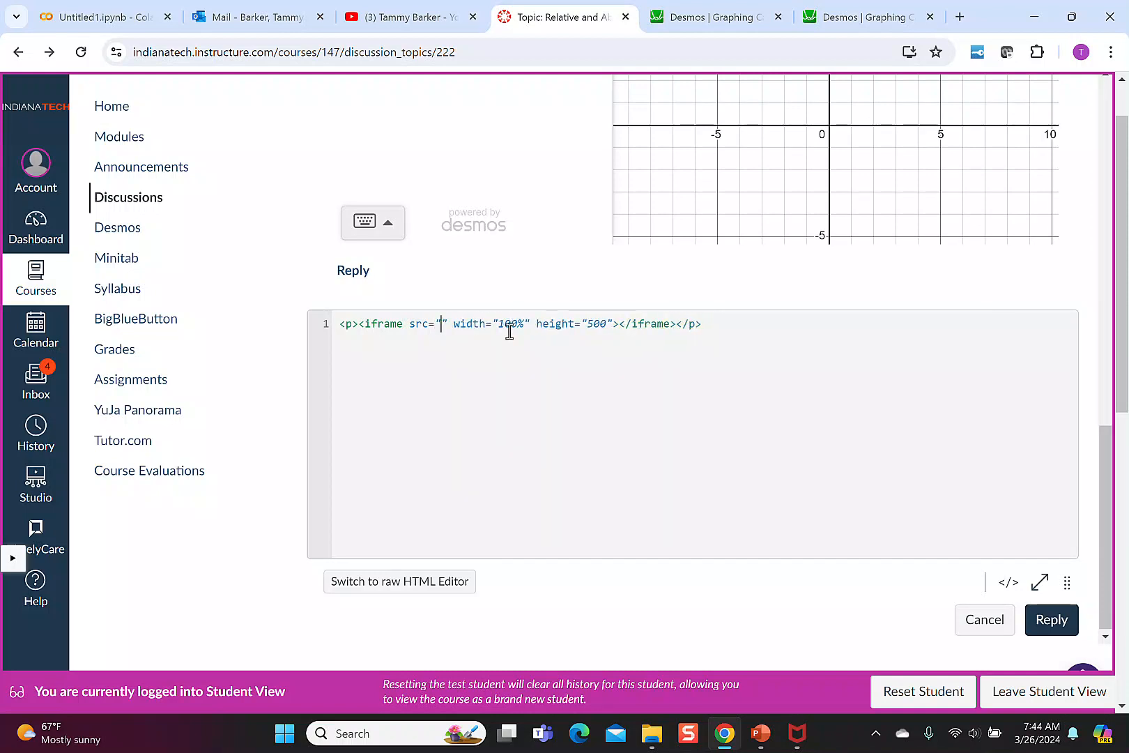
{"action": "left_click", "coordinate": [871, 10]}
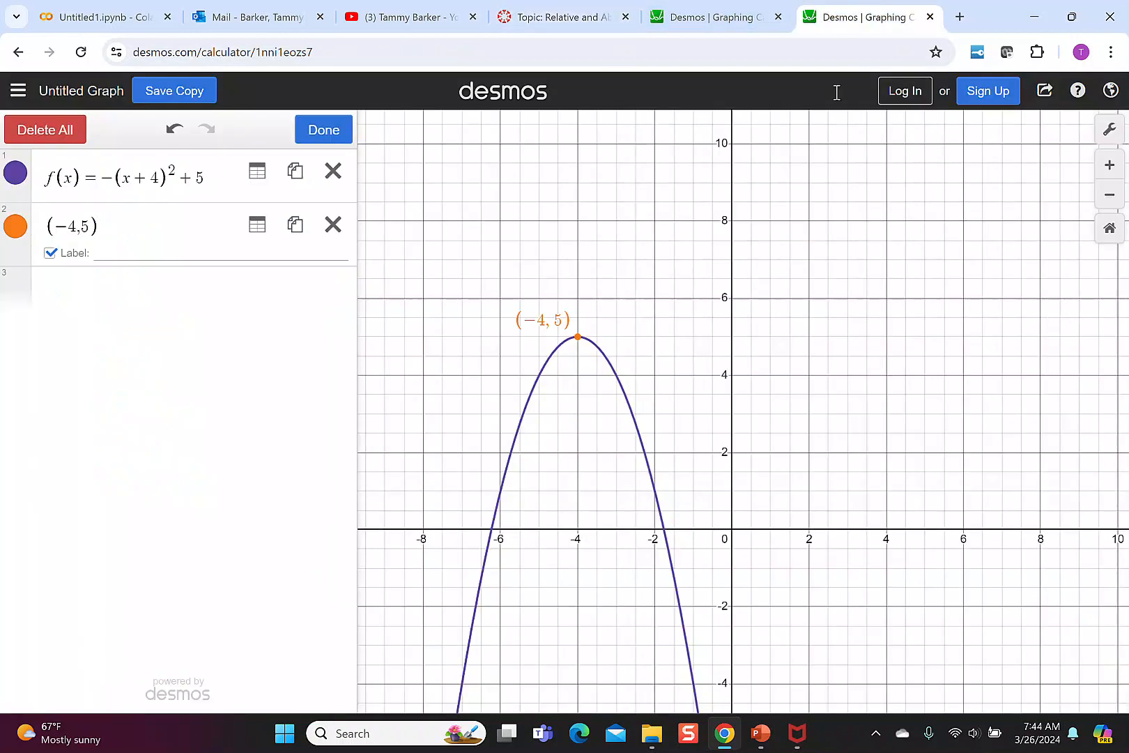
{"action": "left_click", "coordinate": [1044, 91]}
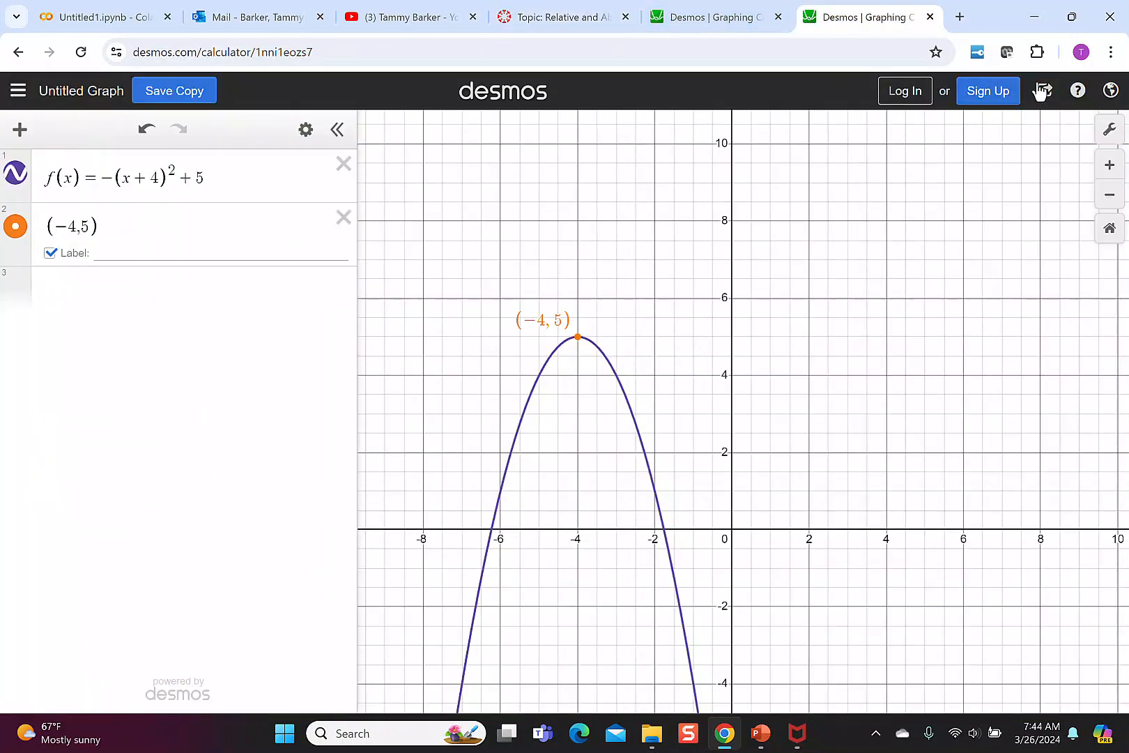
{"action": "left_click", "coordinate": [1084, 201]}
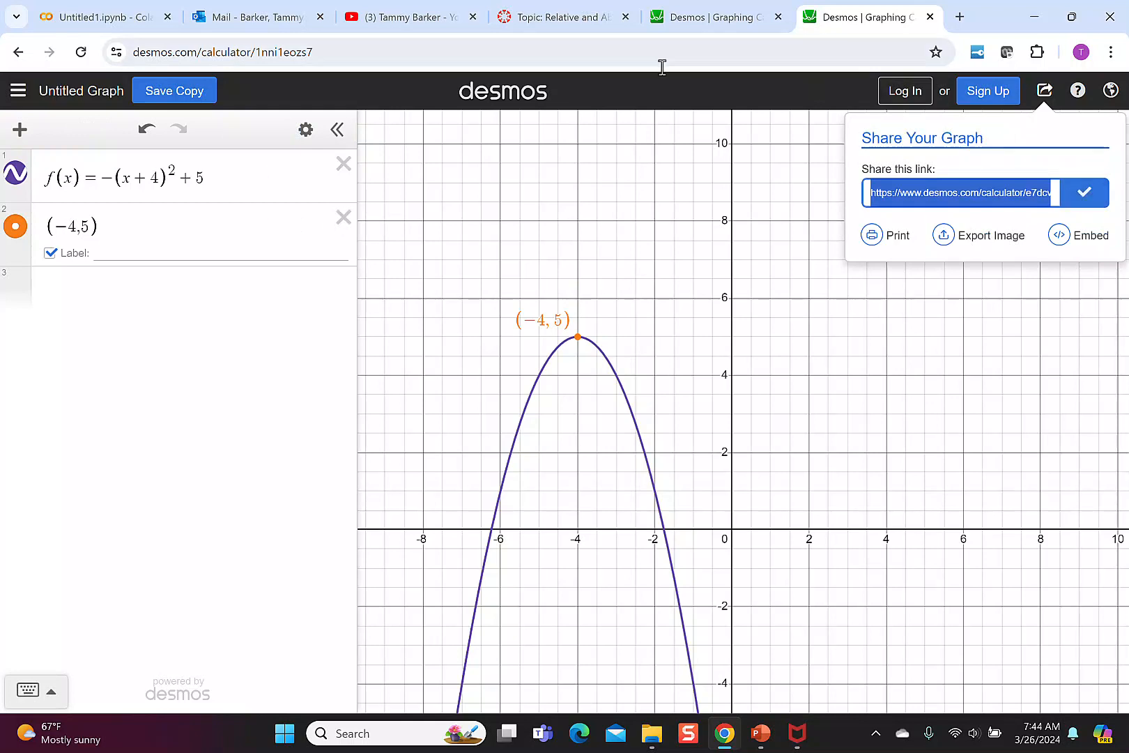
{"action": "left_click", "coordinate": [532, 19]}
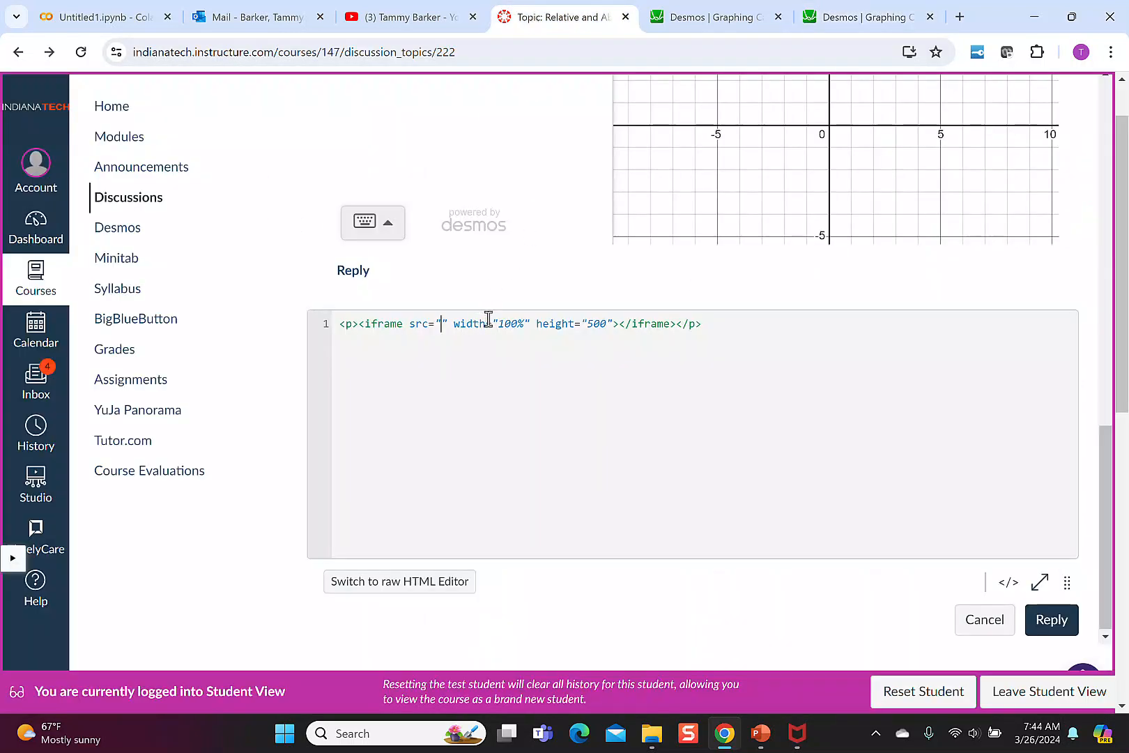
{"action": "key", "text": "ctrl+v"}
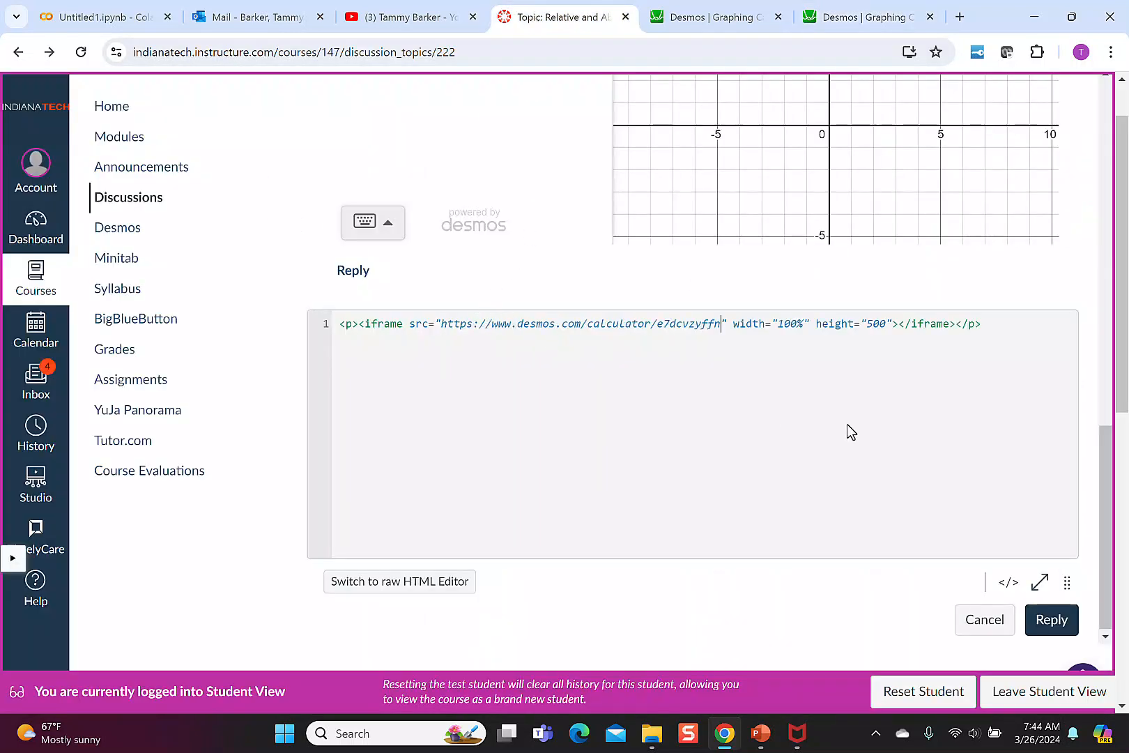
Preview the edited graph in the rich content view, and post the reply beneath the original graph
{"action": "left_click", "coordinate": [1008, 585]}
{"action": "left_click_drag", "start_coordinate": [1069, 416], "coordinate": [1076, 448]}
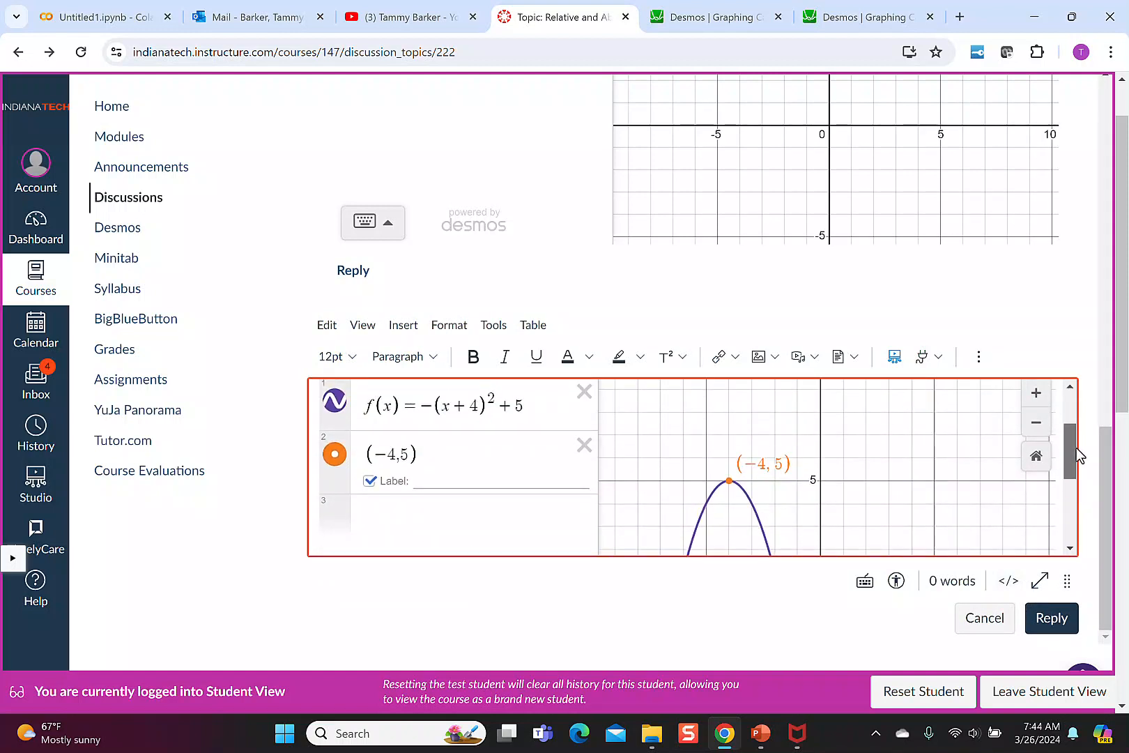
{"action": "left_click", "coordinate": [1061, 622]}
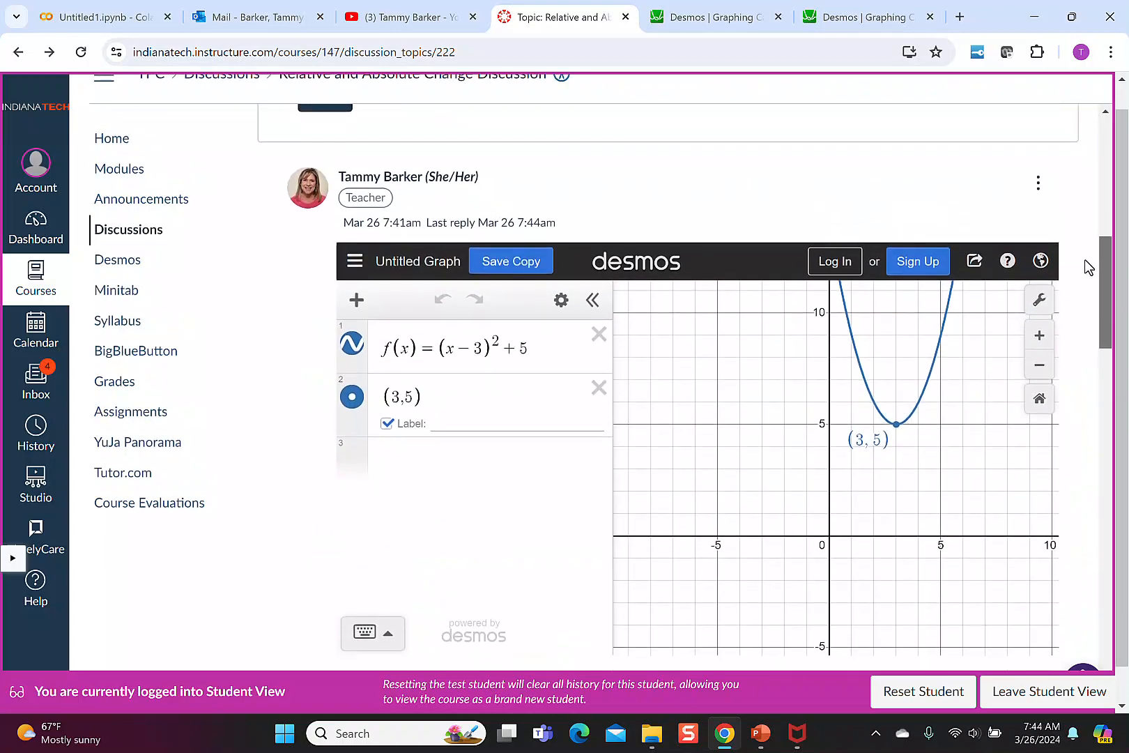
{"action": "scroll", "coordinate": [1084, 263], "scroll_direction": "down", "scroll_amount": 10}
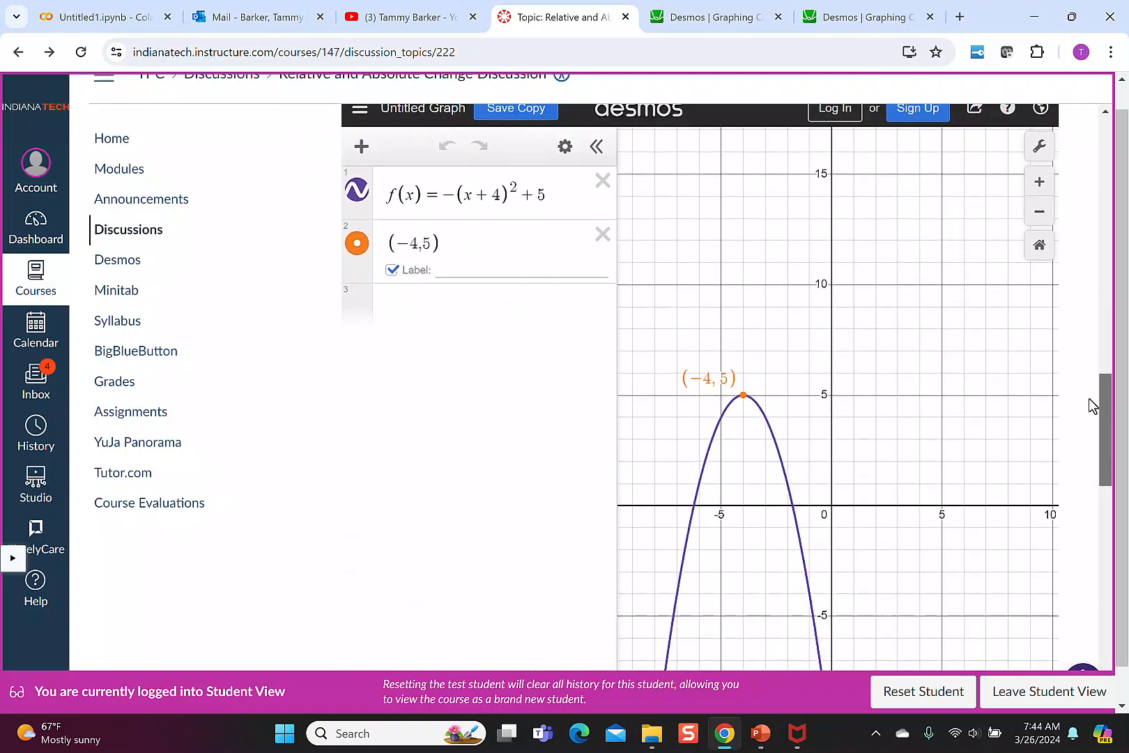
{"action": "scroll", "coordinate": [1089, 402], "scroll_direction": "down", "scroll_amount": 1}
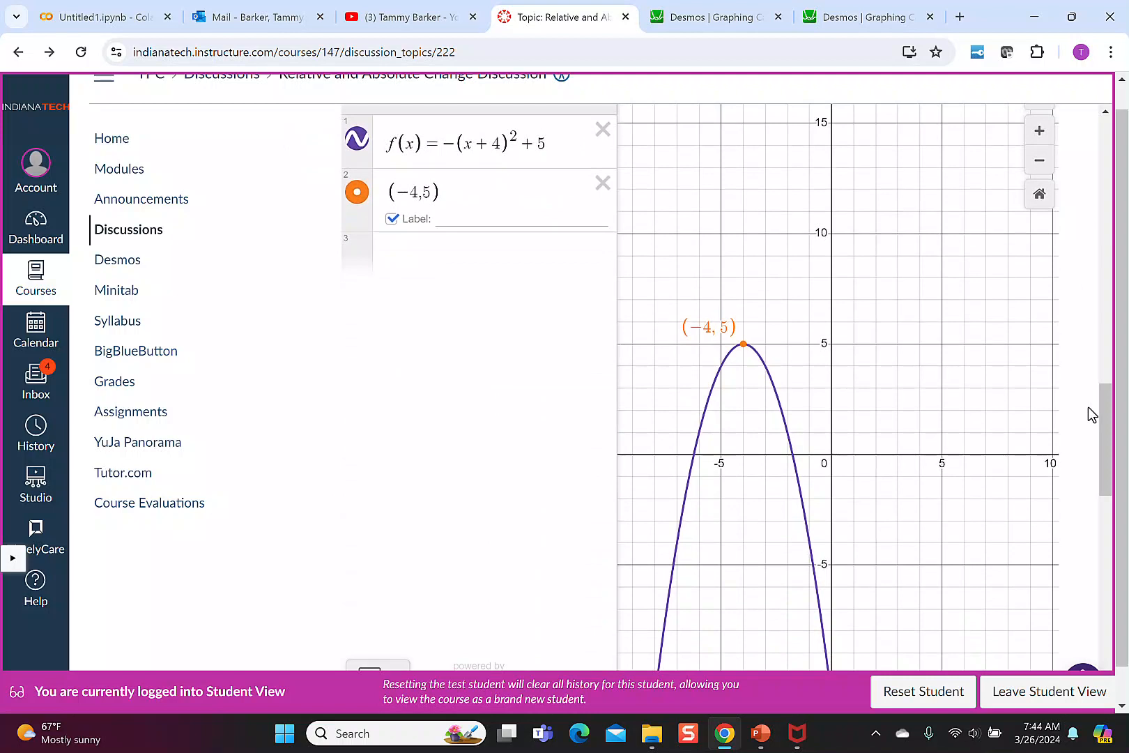